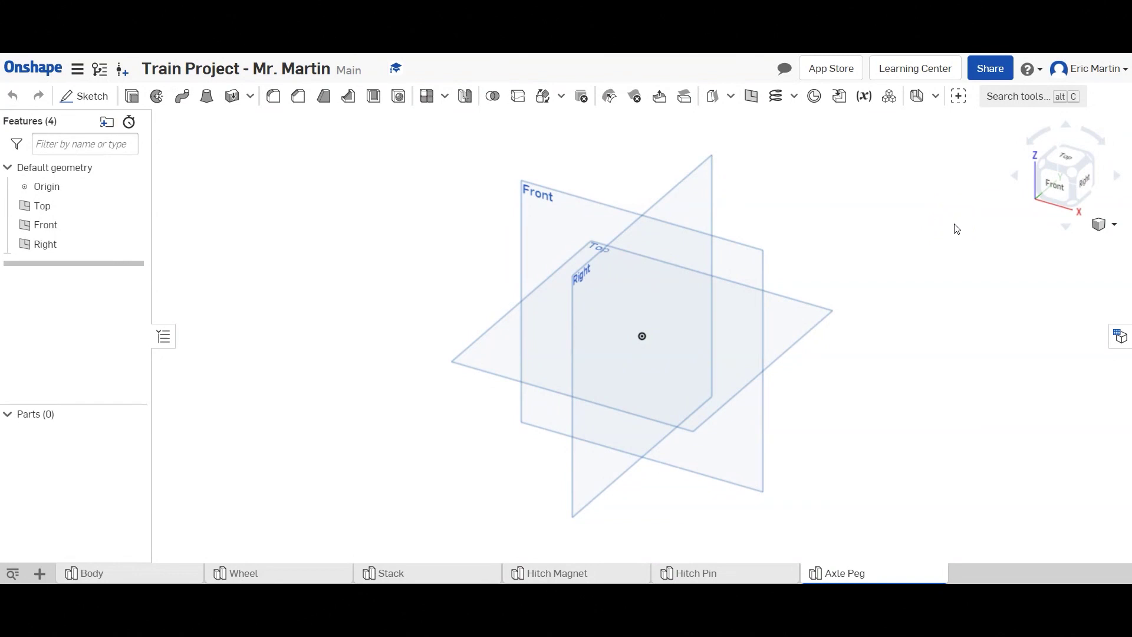
Start a sketch on the Front plane and view it face-on with the origin low in view
left_click(943, 234)
left_click(83, 96)
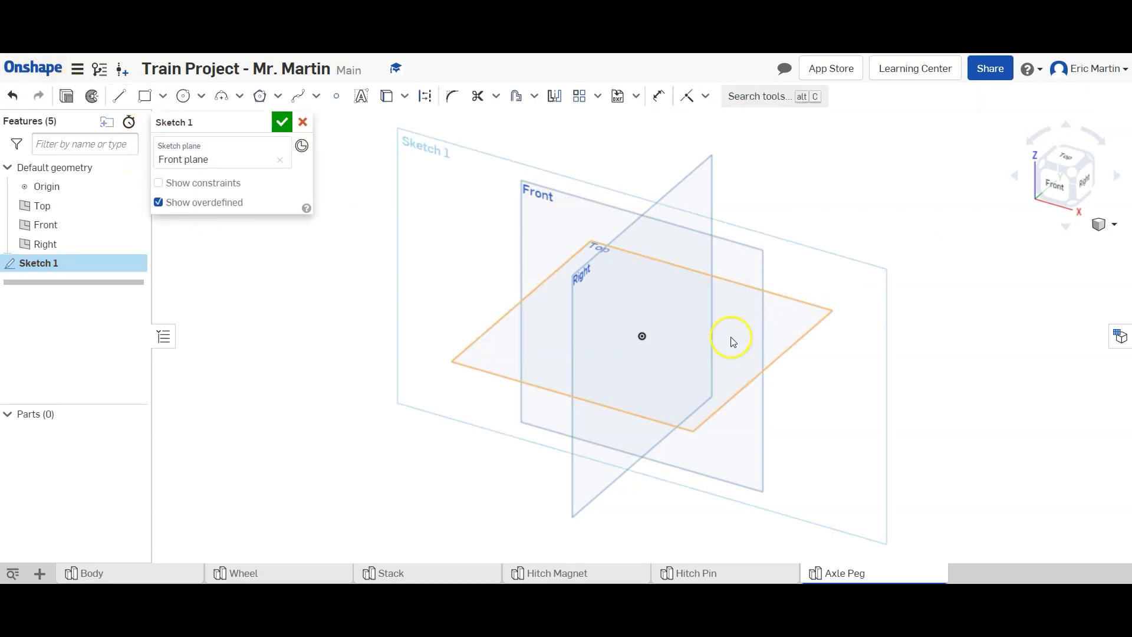
left_click(1055, 182)
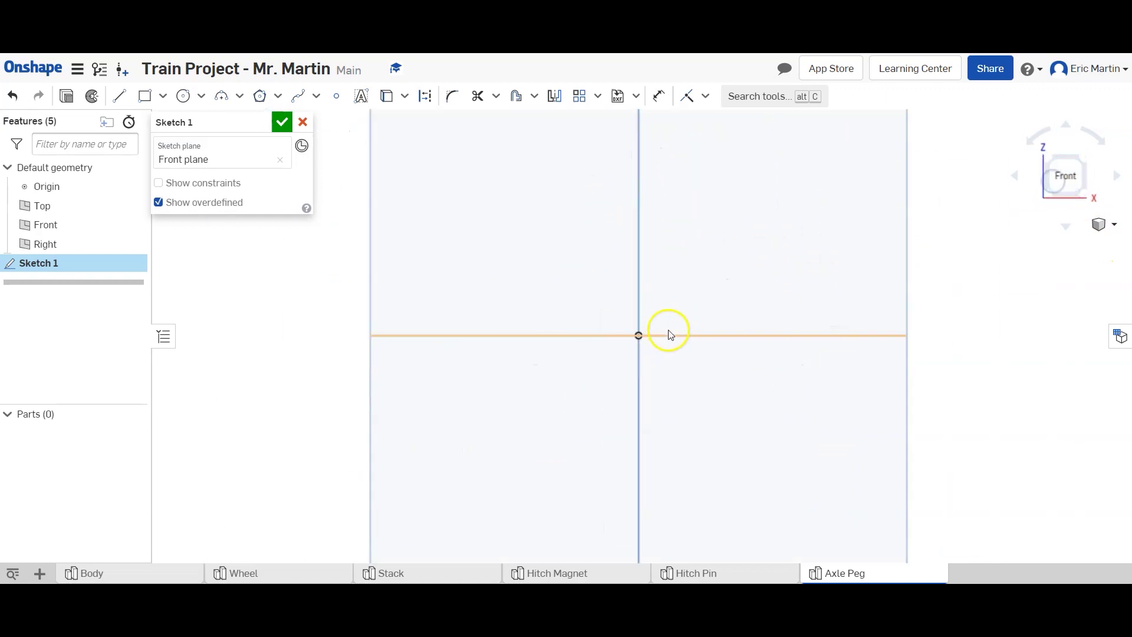
scroll(675, 300, "up", 2)
middle_click_drag(675, 300, 657, 454)
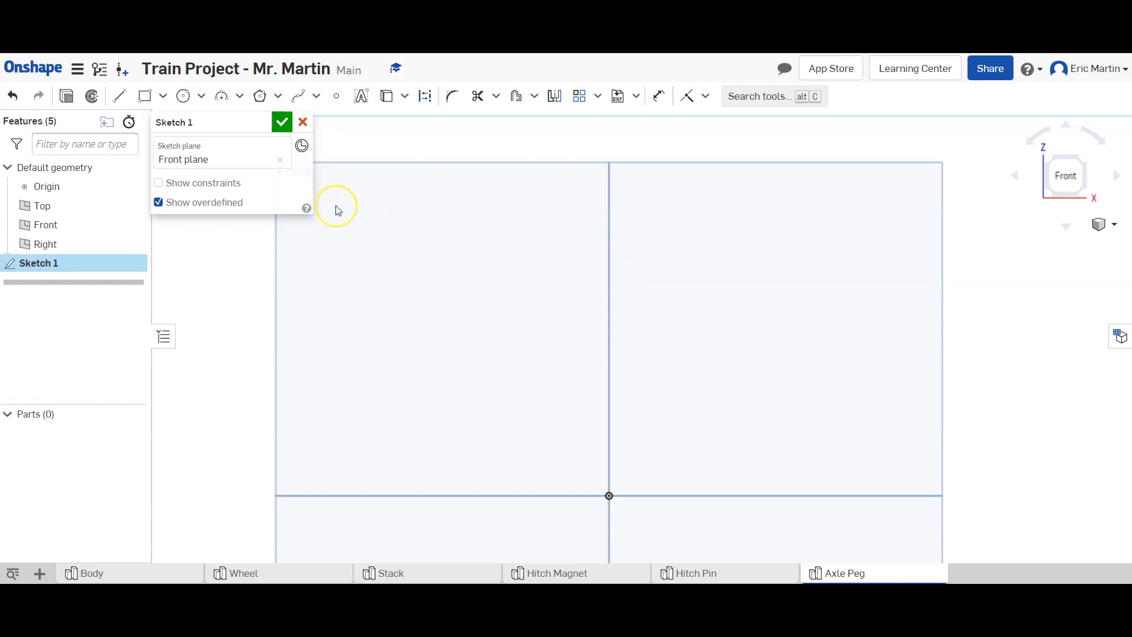
Draw a 0.125 horizontal base line from the origin and a 1-tall vertical side
left_click(119, 97)
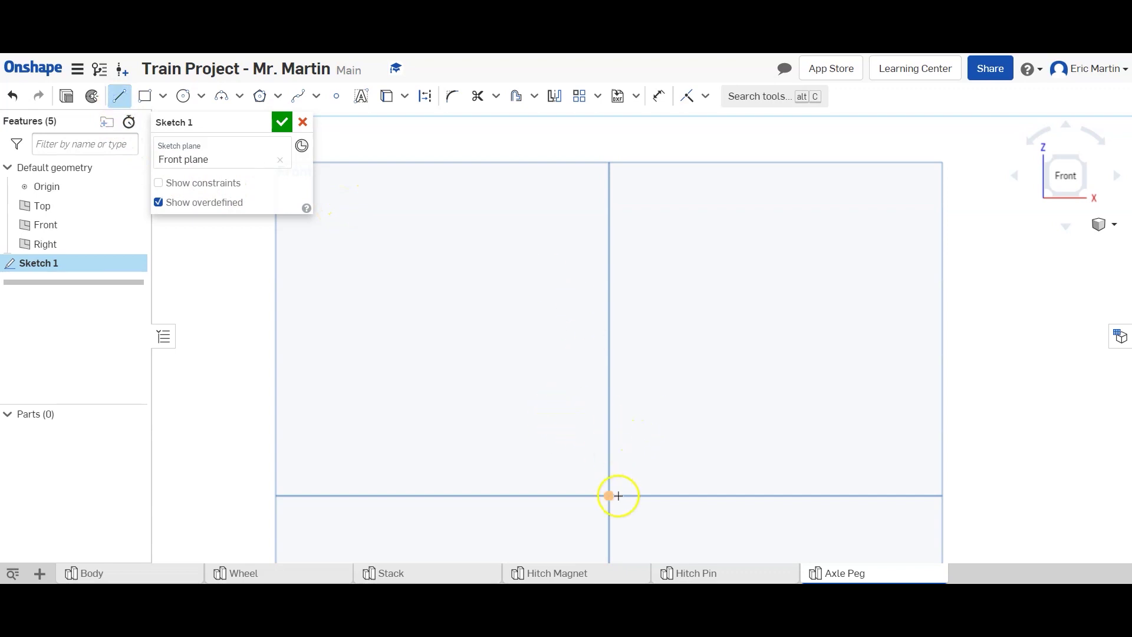
left_click(611, 494)
left_click(646, 496)
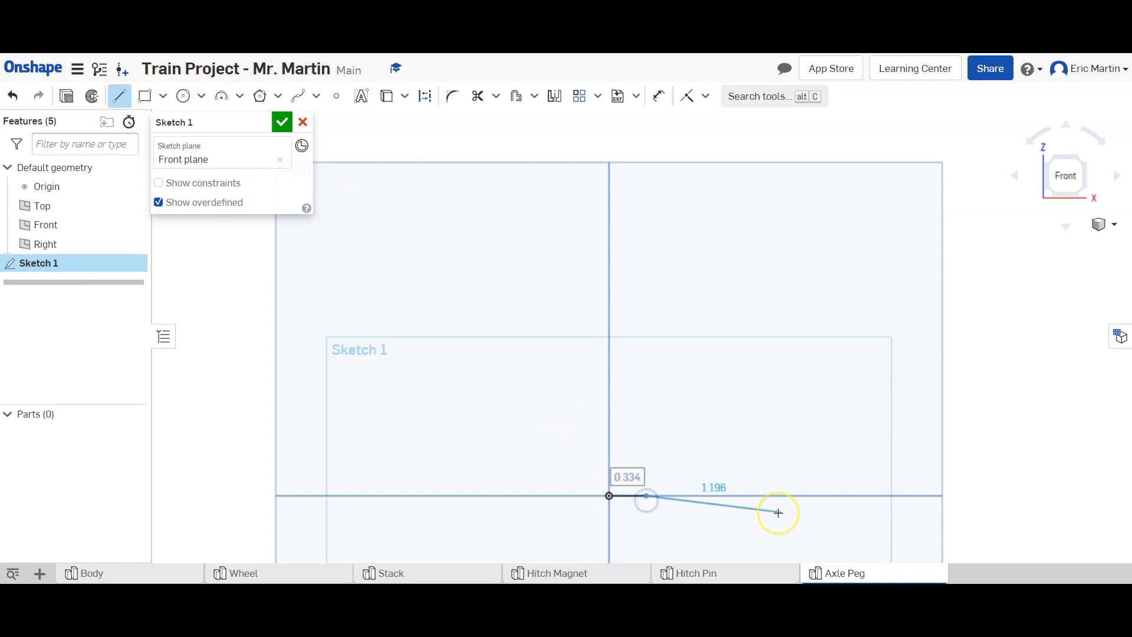
type("0.125")
key("Return")
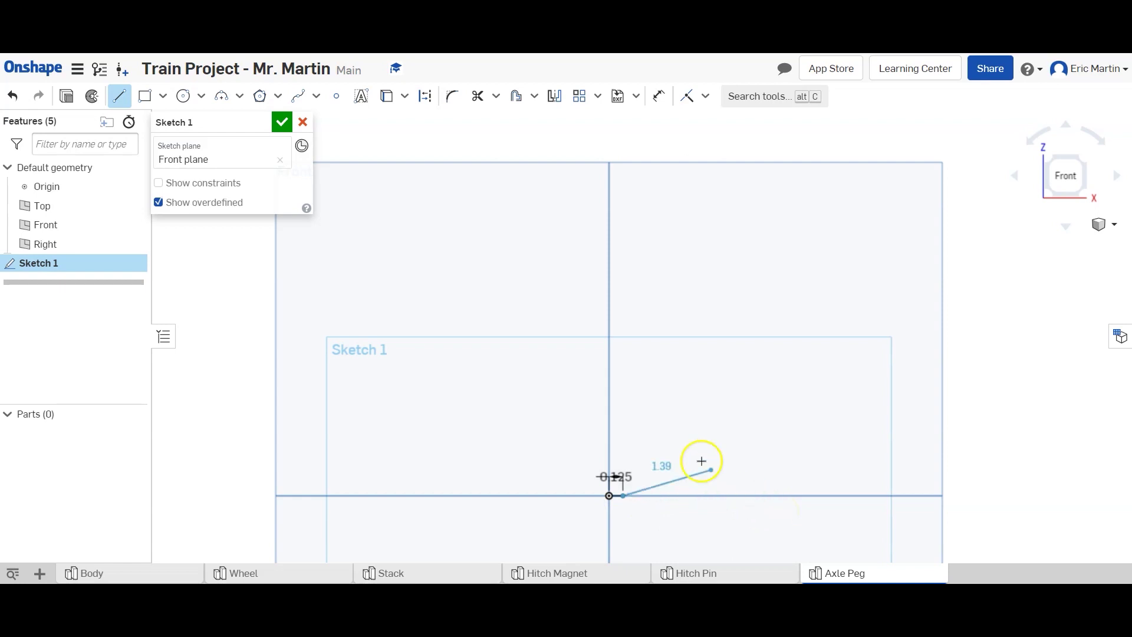
left_click(624, 278)
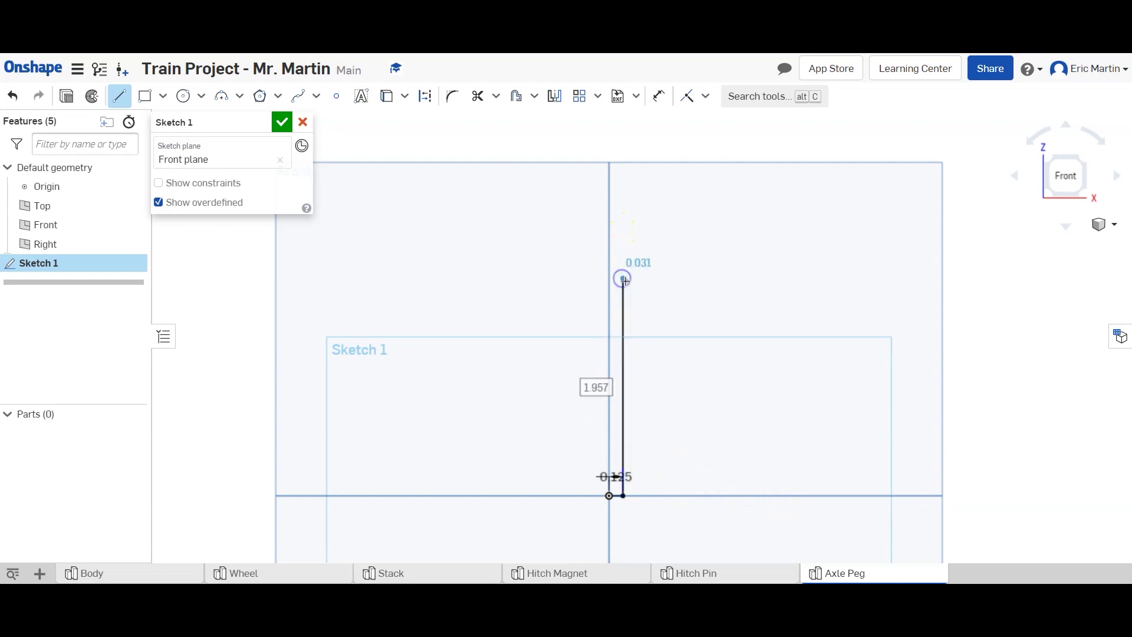
type("1")
key("Return")
Continue the profile with a 0.086 ledge and a 0.031 step segment
scroll(655, 401, "up", 3)
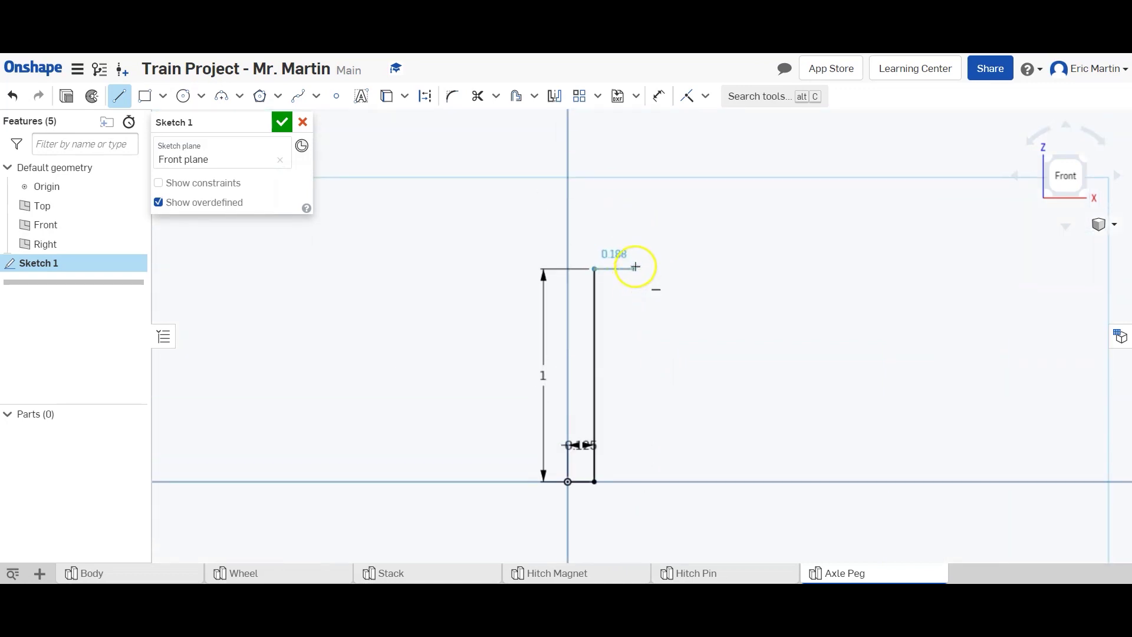
left_click(634, 268)
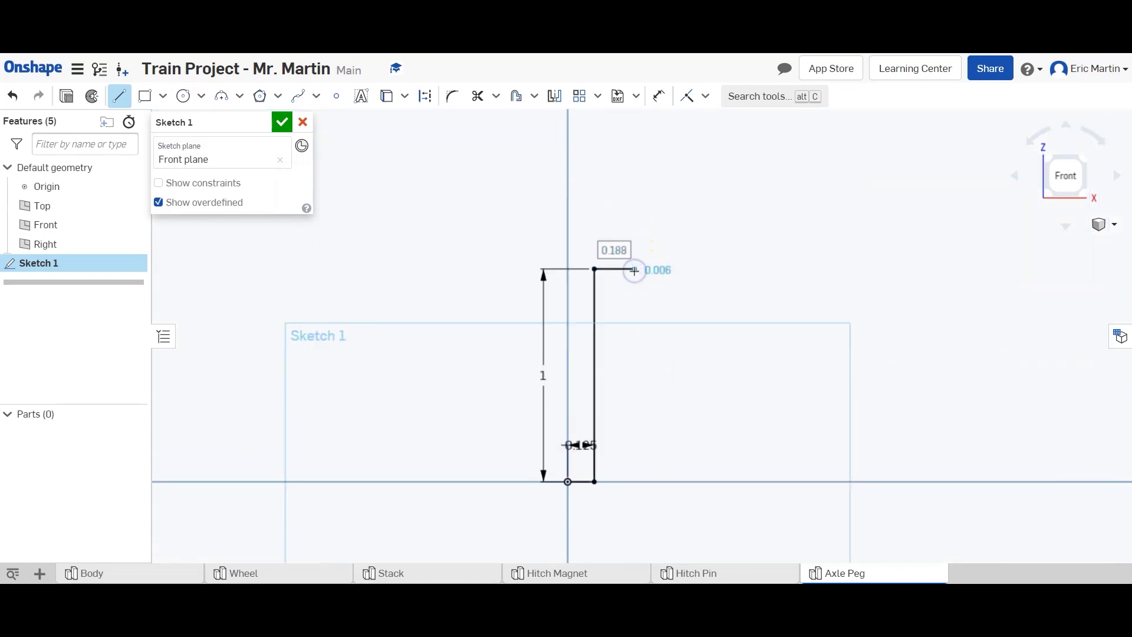
type(".086")
key("Return")
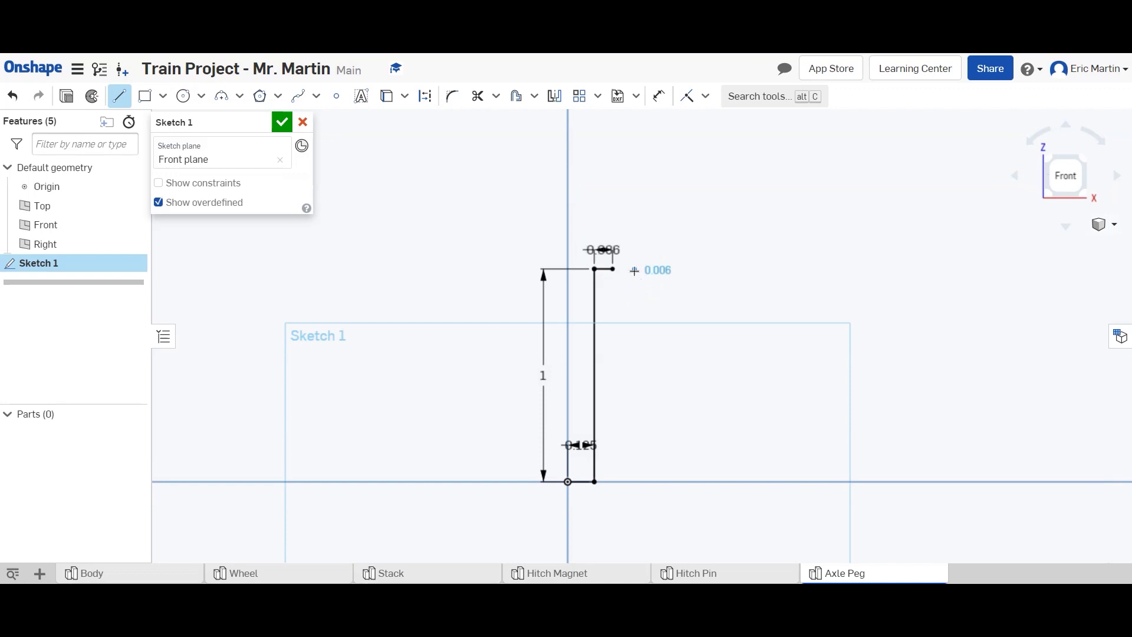
left_click(613, 247)
key("Tab")
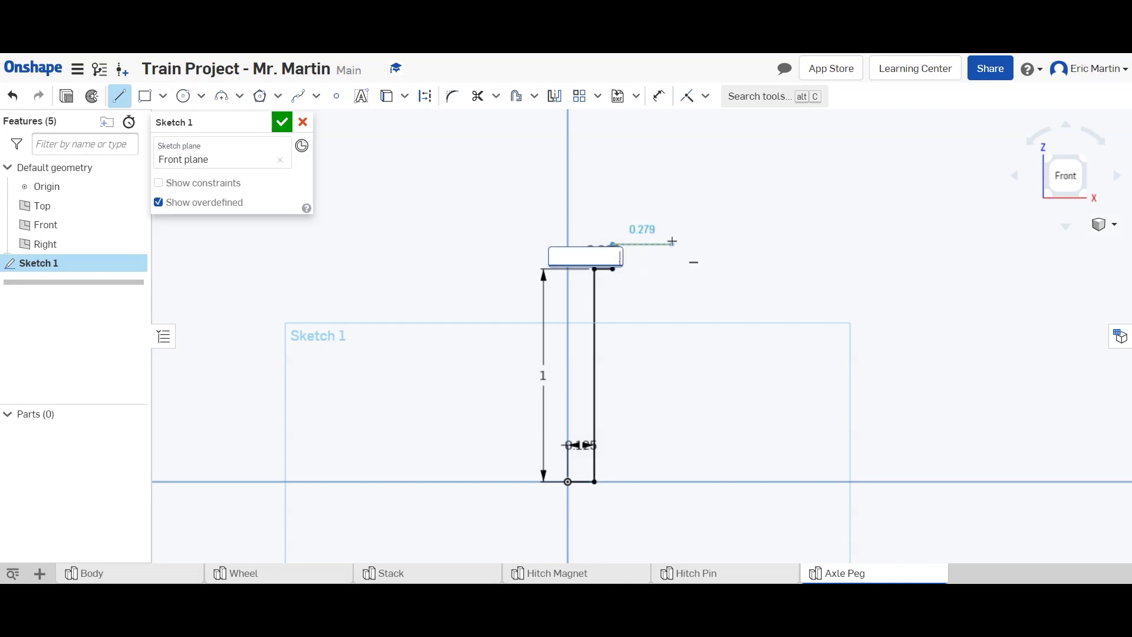
type(".031")
key("Return")
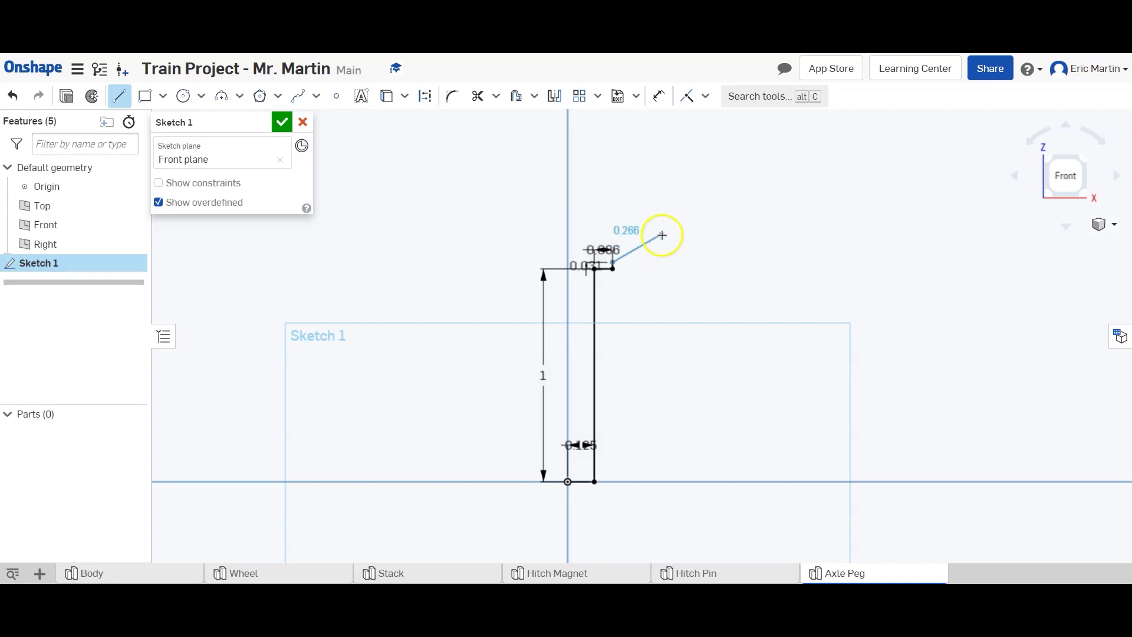
key("Escape")
Move the 1, 0.086, 0.031 and 0.125 dimensions clear of the profile
left_click_drag(546, 372, 729, 378)
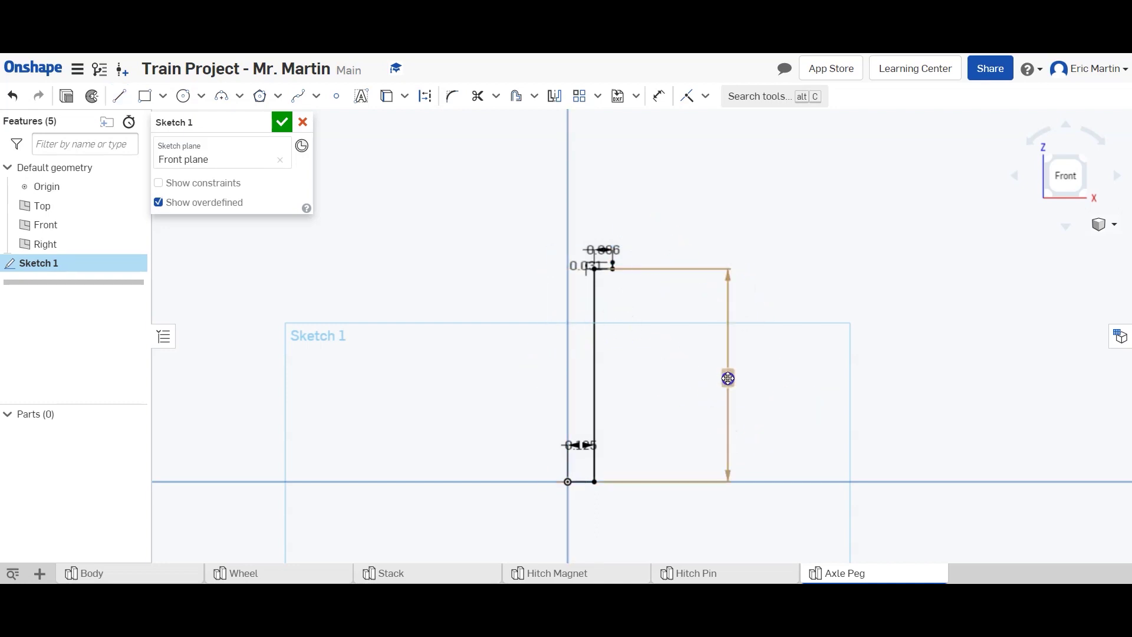
left_click_drag(603, 248, 695, 235)
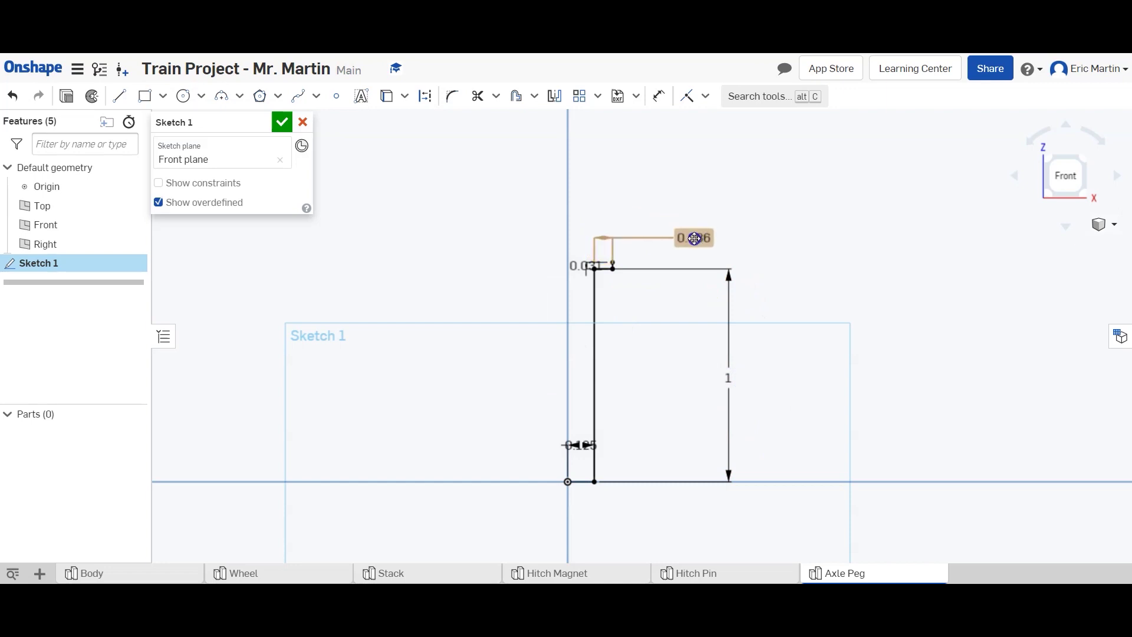
left_click_drag(583, 265, 747, 237)
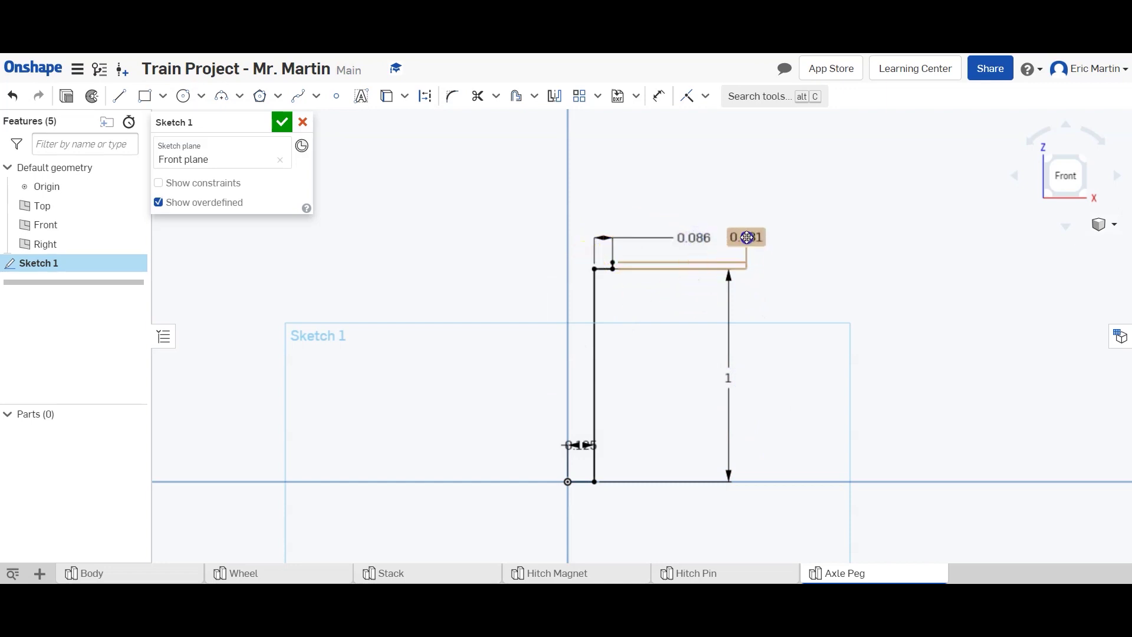
left_click_drag(552, 457, 629, 508)
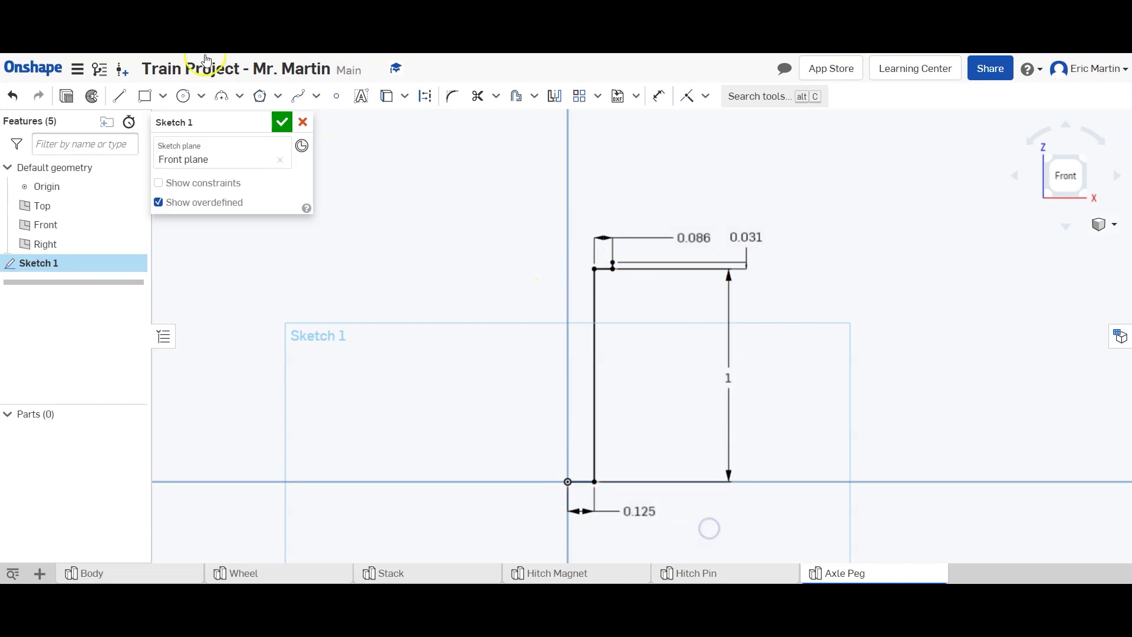
Draw a 1.125 vertical line up the axis from the origin, capped by a 0.125 horizontal segment
left_click(119, 95)
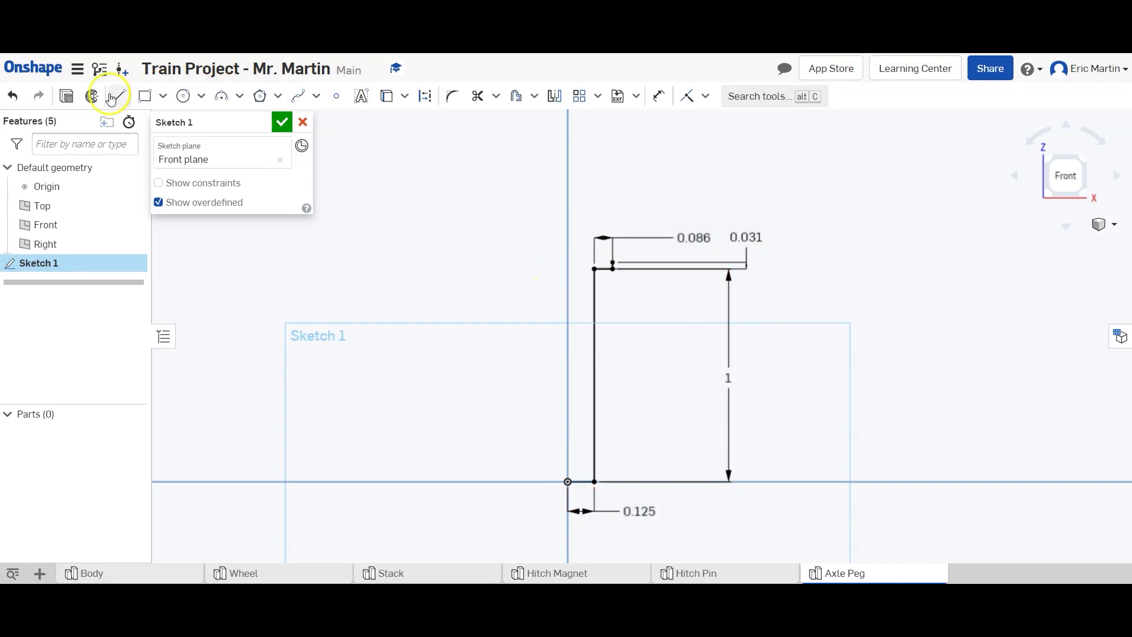
left_click(568, 481)
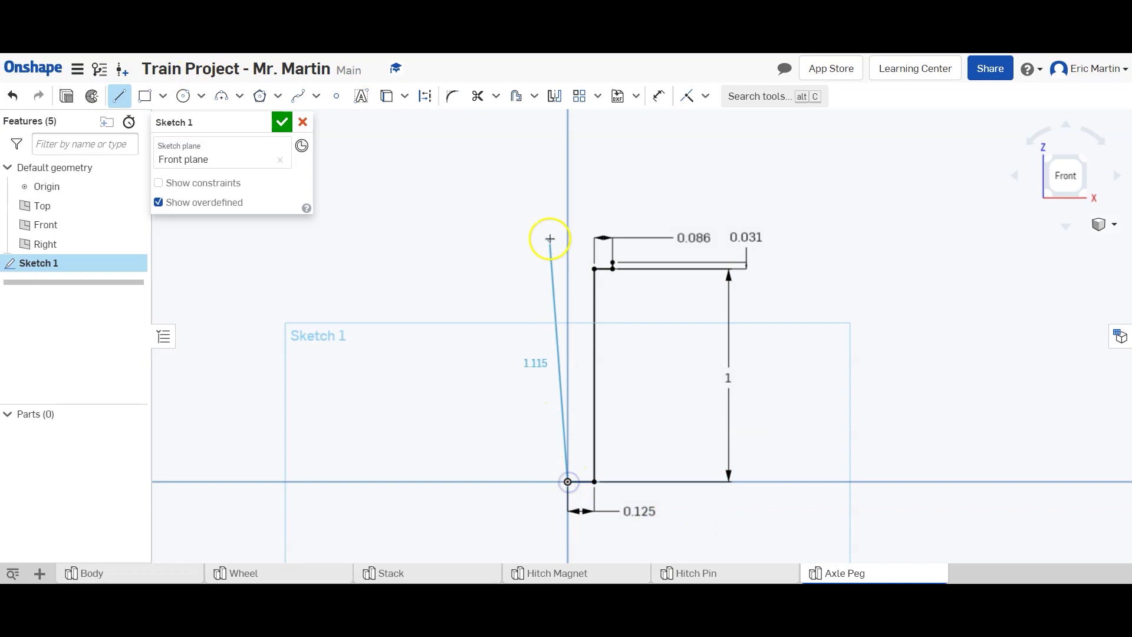
left_click(569, 211)
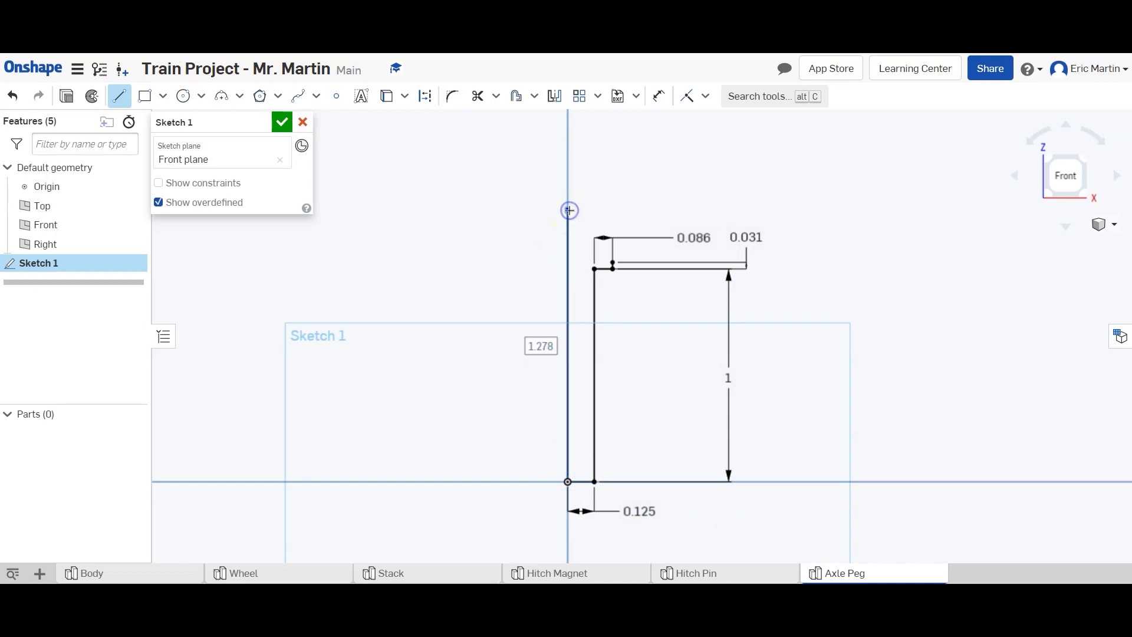
type("1.125")
key("Return")
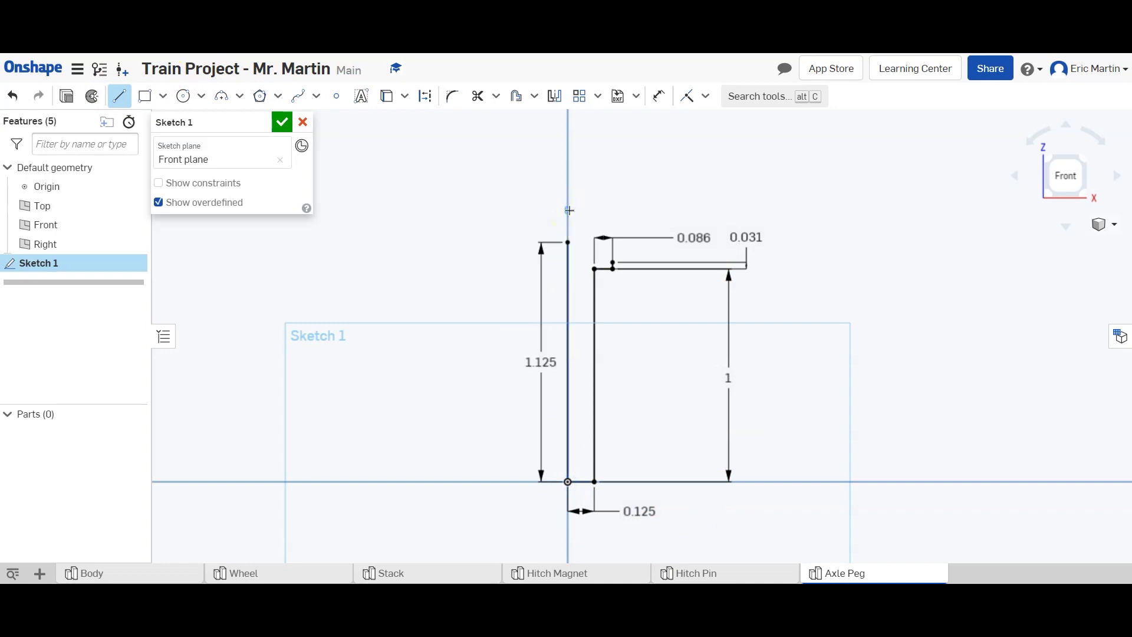
left_click_drag(569, 210, 588, 242)
type(".125")
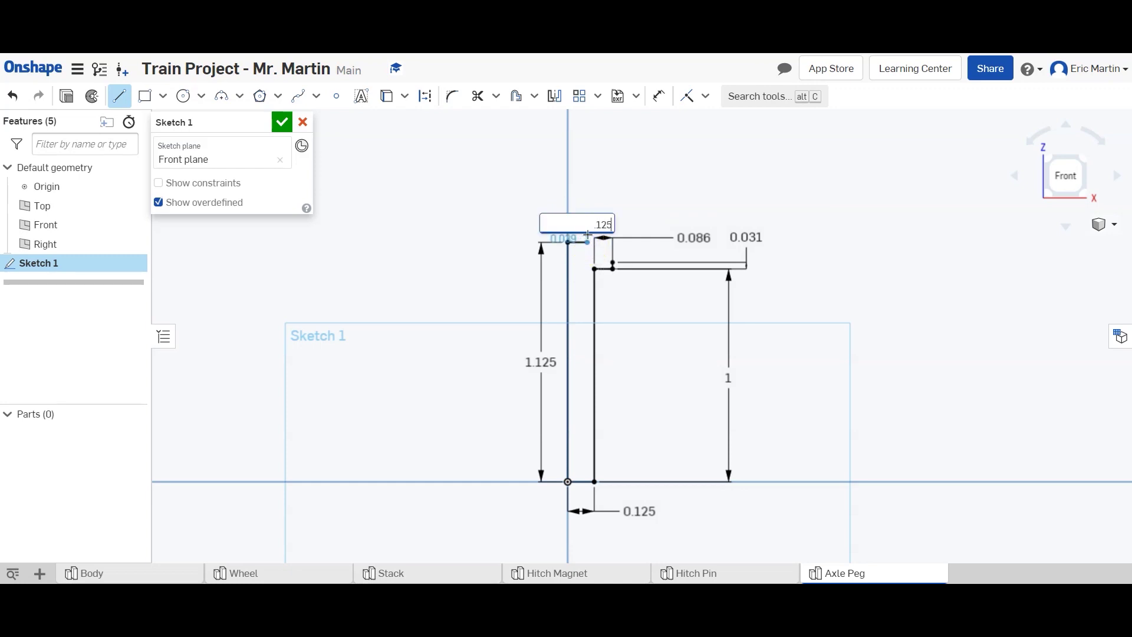
key("Return")
key("Escape")
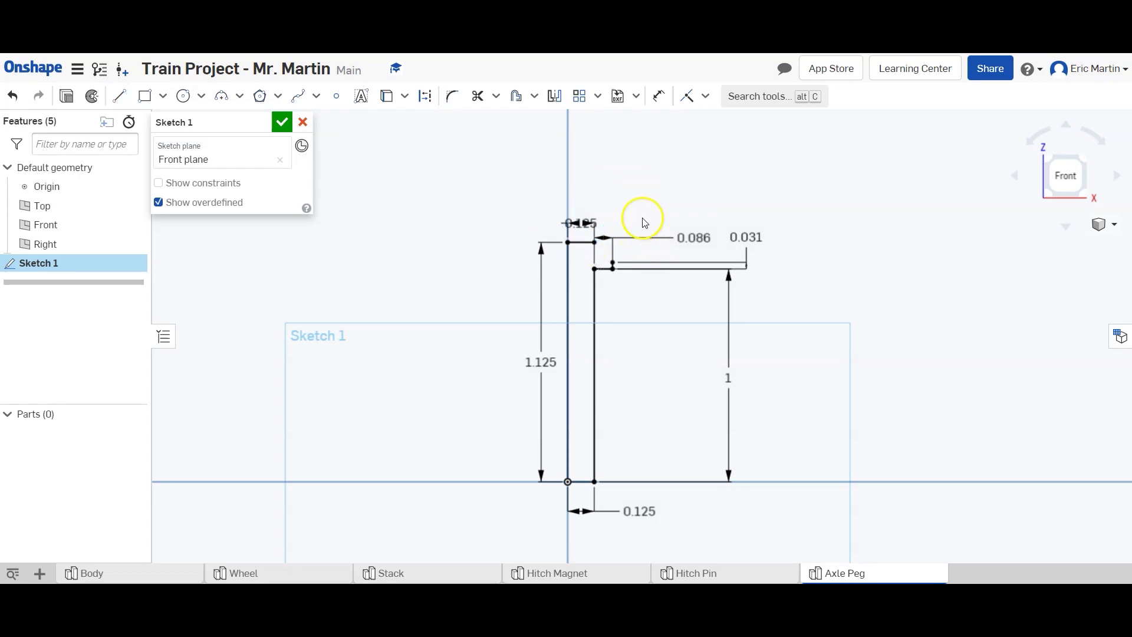
Reposition the 0.086 and 0.125 dimensions and pan the sketch higher
left_click_drag(684, 236, 678, 308)
left_click_drag(584, 225, 527, 204)
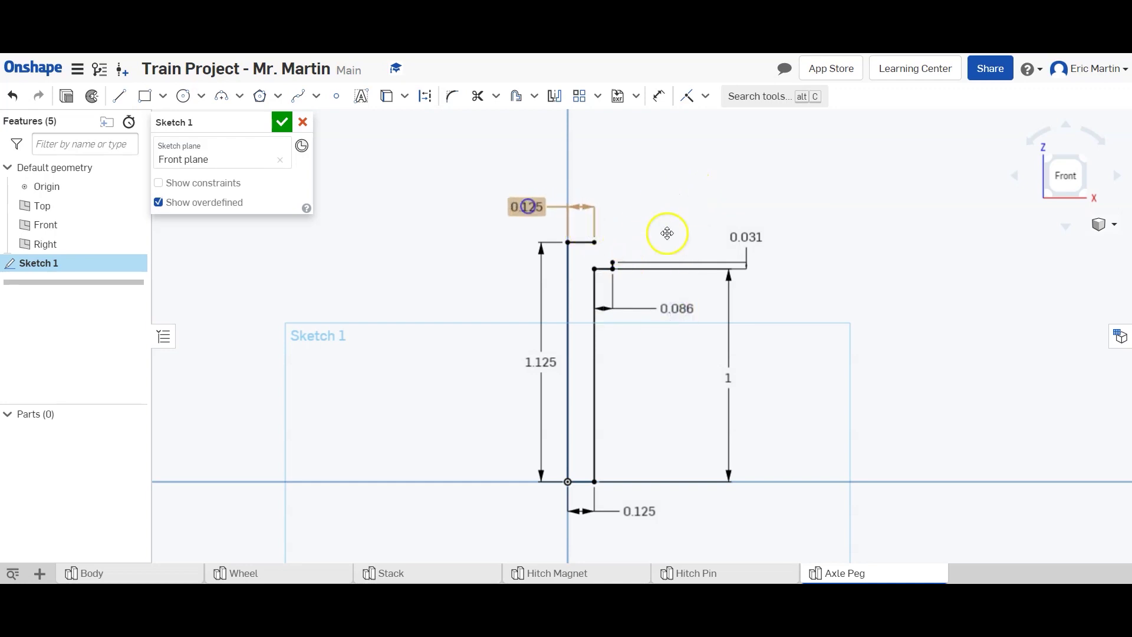
scroll(617, 243, "up", 2)
scroll(613, 260, "up", 1)
middle_click_drag(607, 268, 620, 212)
Join the head corner endpoints with a three-point arc of radius 0.236 to dome the head
scroll(619, 213, "down", 1)
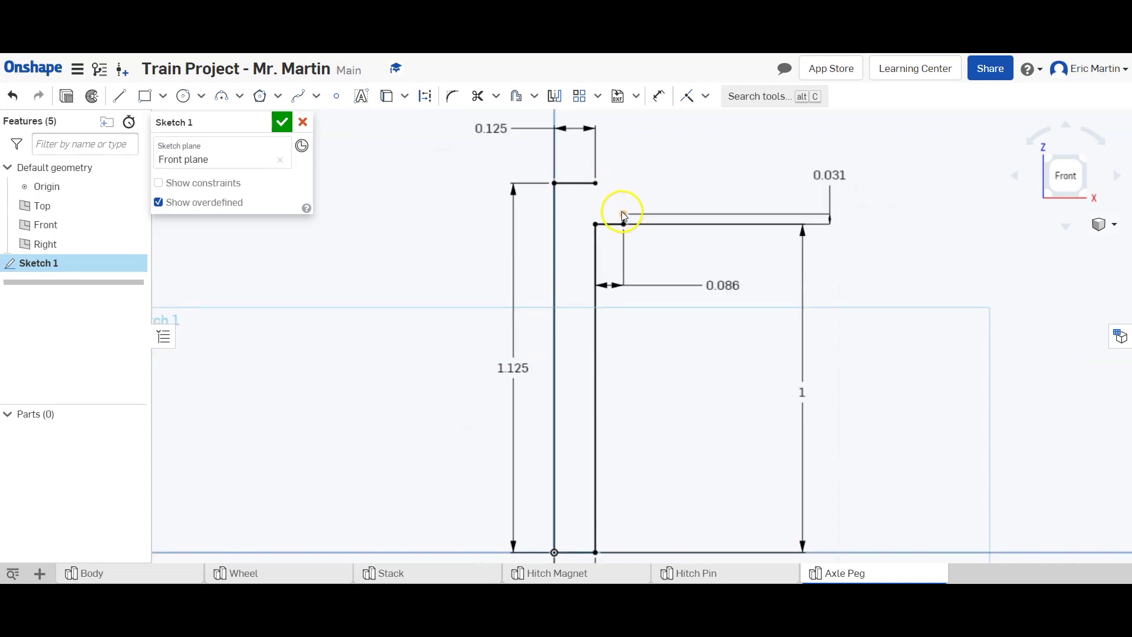
scroll(379, 258, "up", 2)
middle_click_drag(657, 169, 574, 386)
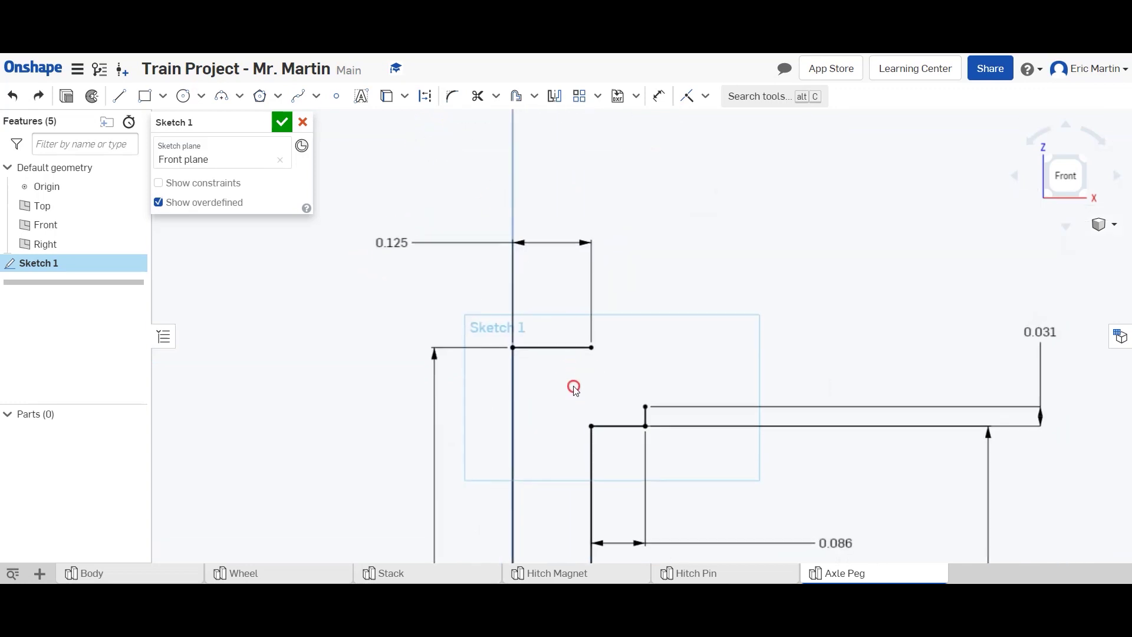
scroll(574, 386, "up", 2)
scroll(666, 416, "up", 2)
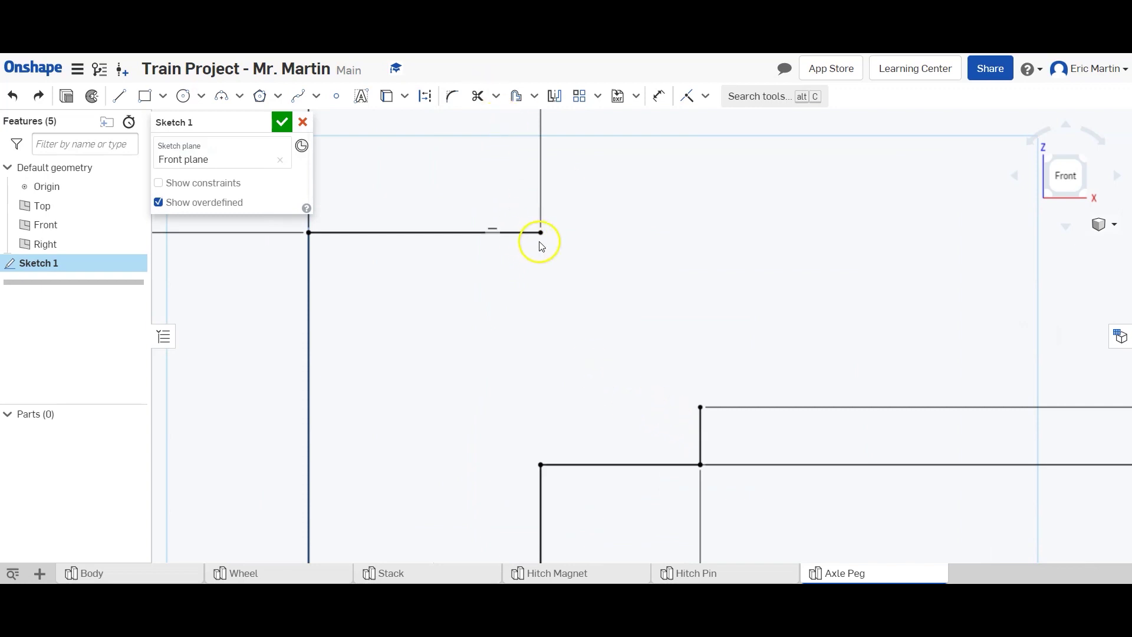
left_click(219, 97)
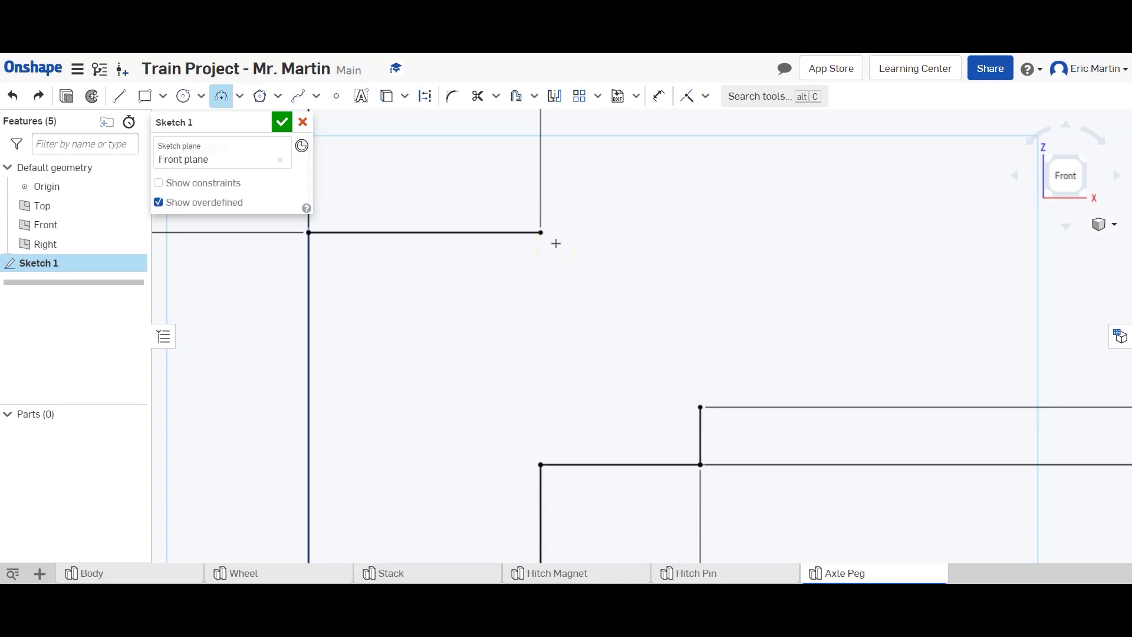
left_click_drag(549, 239, 701, 407)
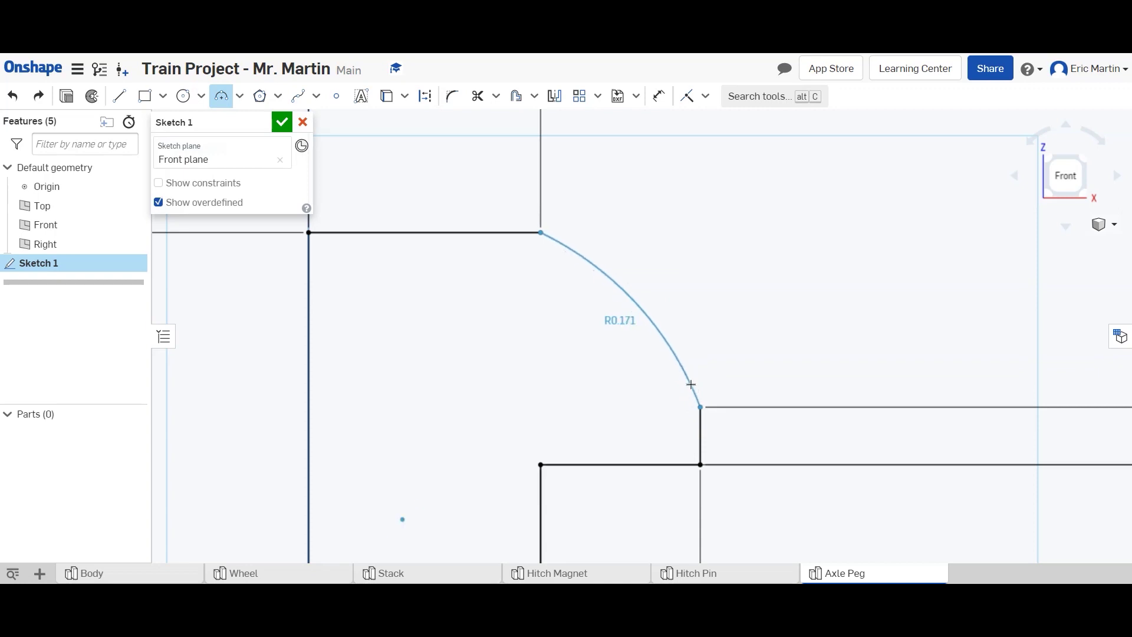
left_click(691, 384)
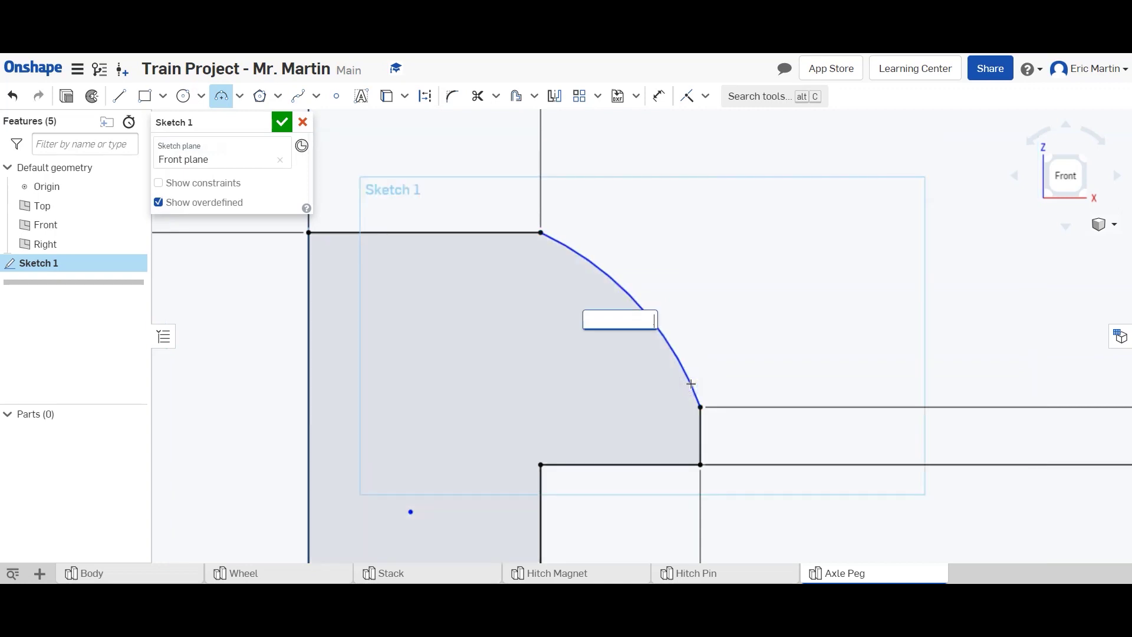
key("Return")
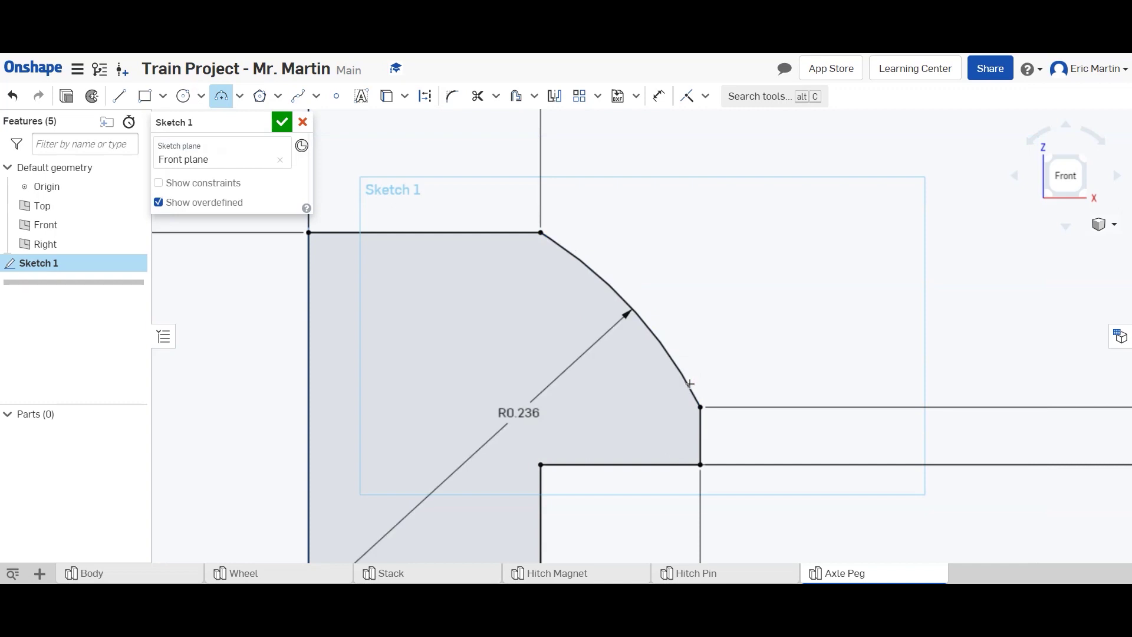
scroll(690, 384, "down", 2)
left_click(599, 353)
scroll(543, 493, "down", 1)
middle_click_drag(531, 488, 596, 364)
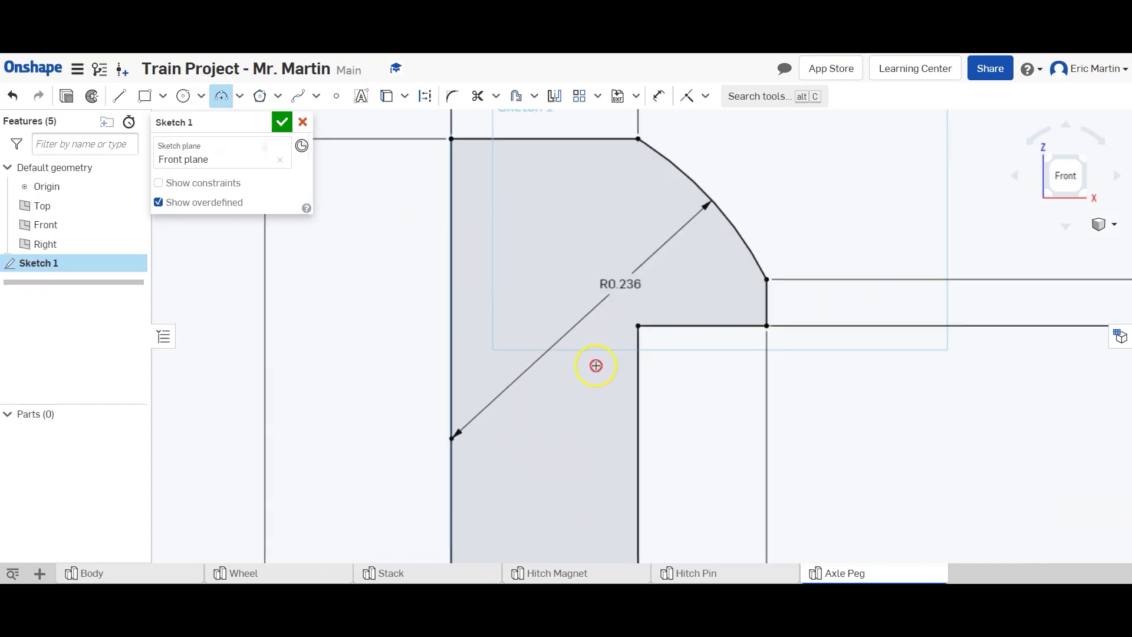
scroll(602, 354, "down", 2)
Finish Sketch 1 and switch to an isometric view
left_click(282, 123)
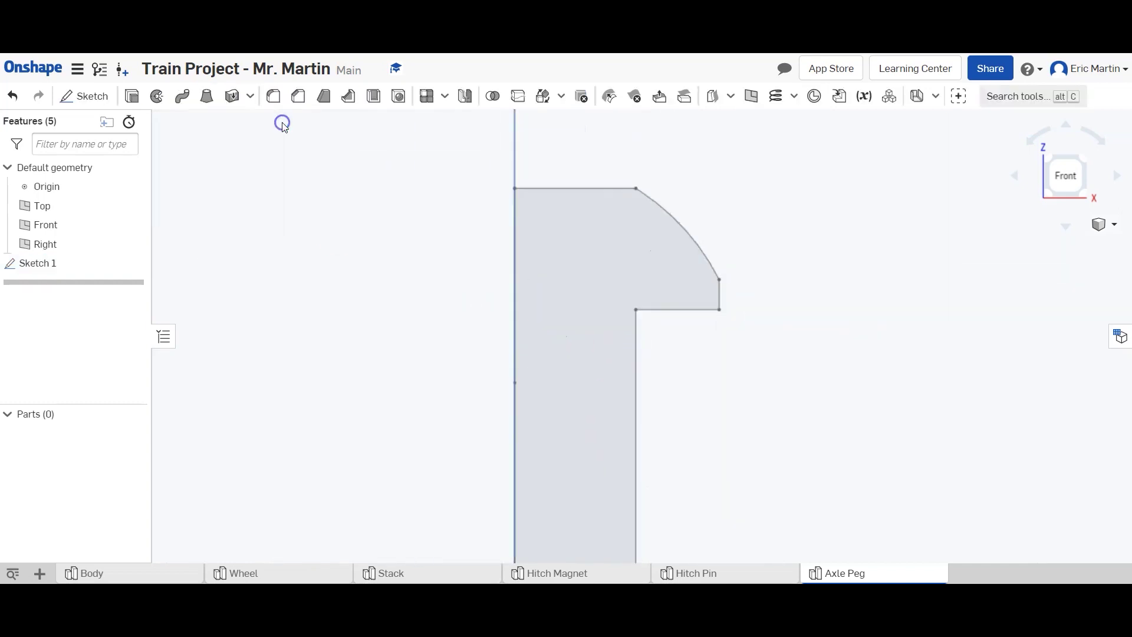
left_click(1082, 157)
scroll(635, 306, "up", 5)
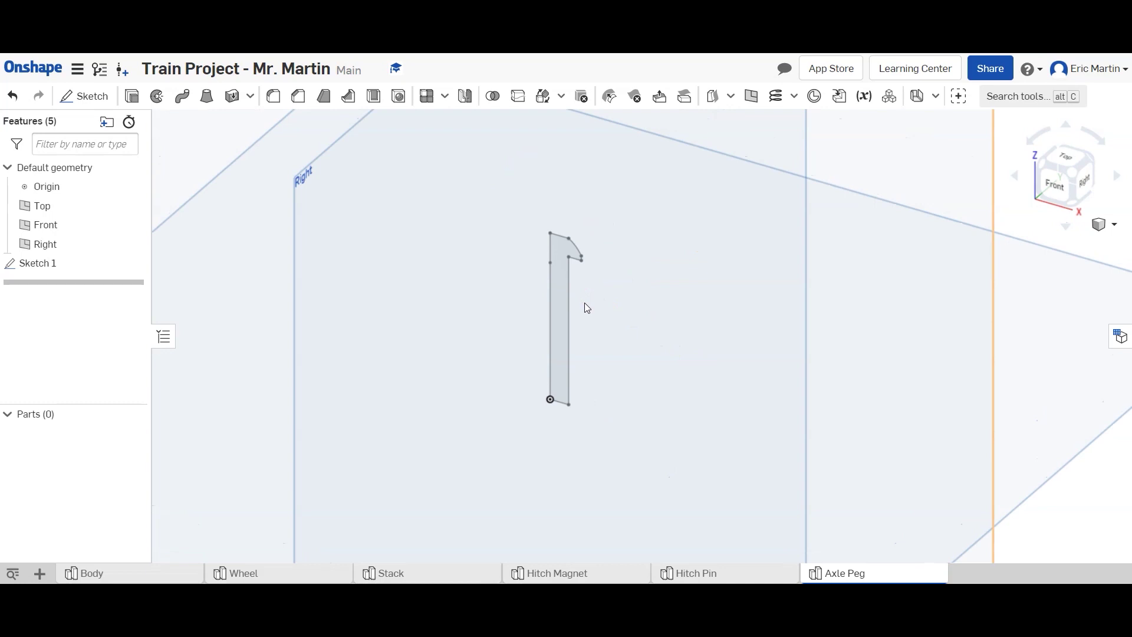
Revolve the profile face a full turn about its left edge to create Part 1
left_click(157, 96)
left_click(554, 316)
scroll(554, 316, "up", 3)
left_click(198, 197)
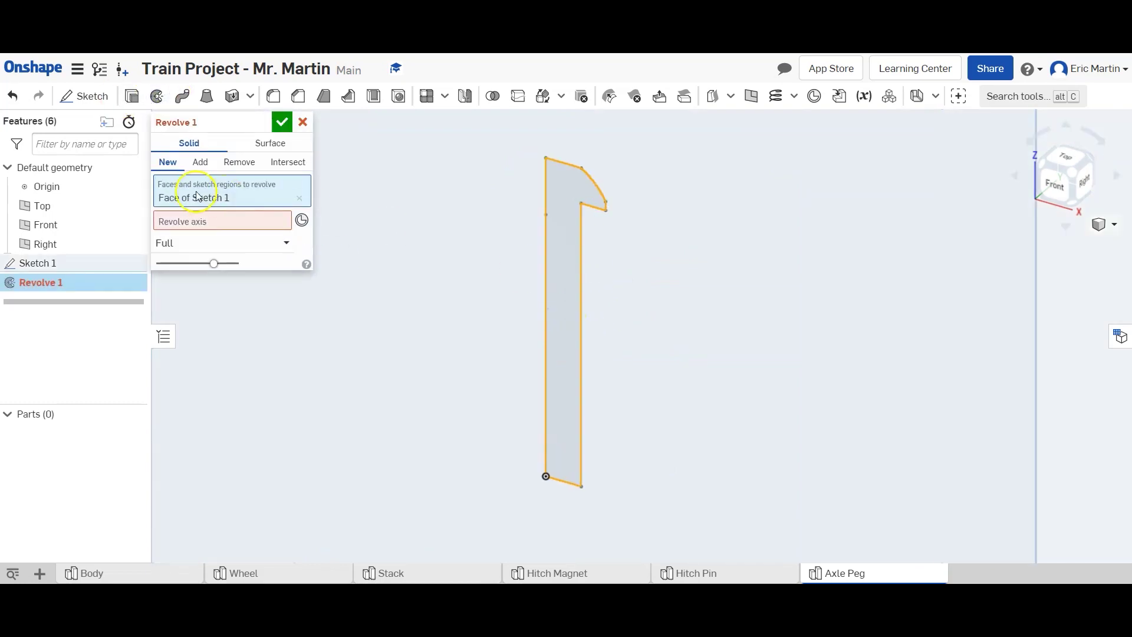
left_click(183, 222)
left_click(546, 300)
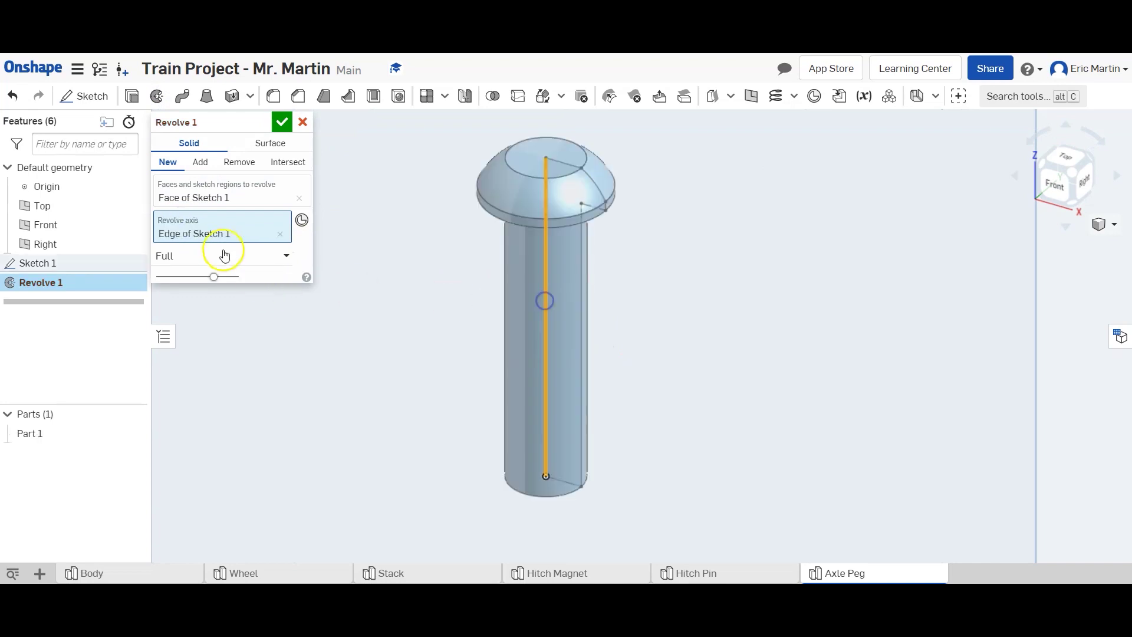
left_click(280, 124)
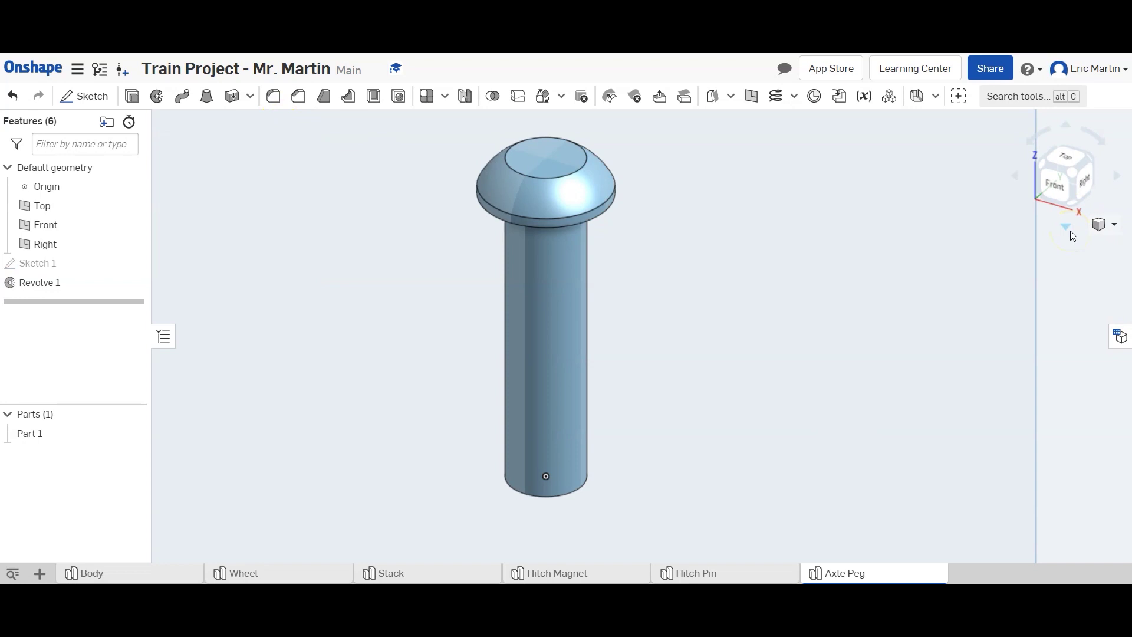
left_click(83, 96)
Start a sketch on the head's flat top face, viewed from the top
left_click(538, 161)
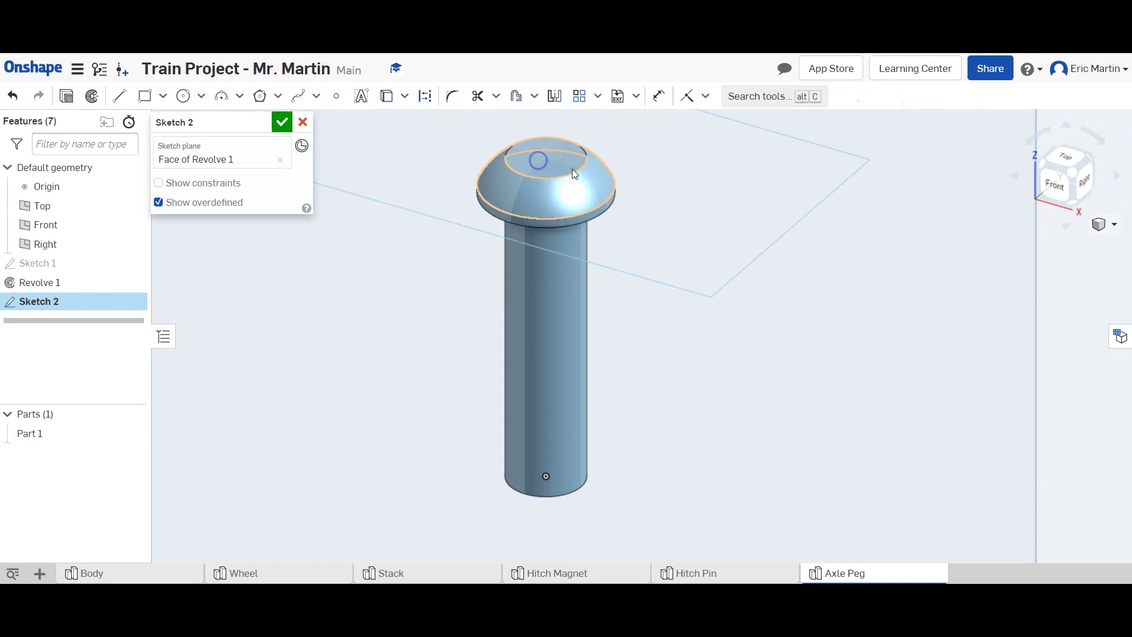
left_click(1064, 157)
scroll(723, 461, "up", 5)
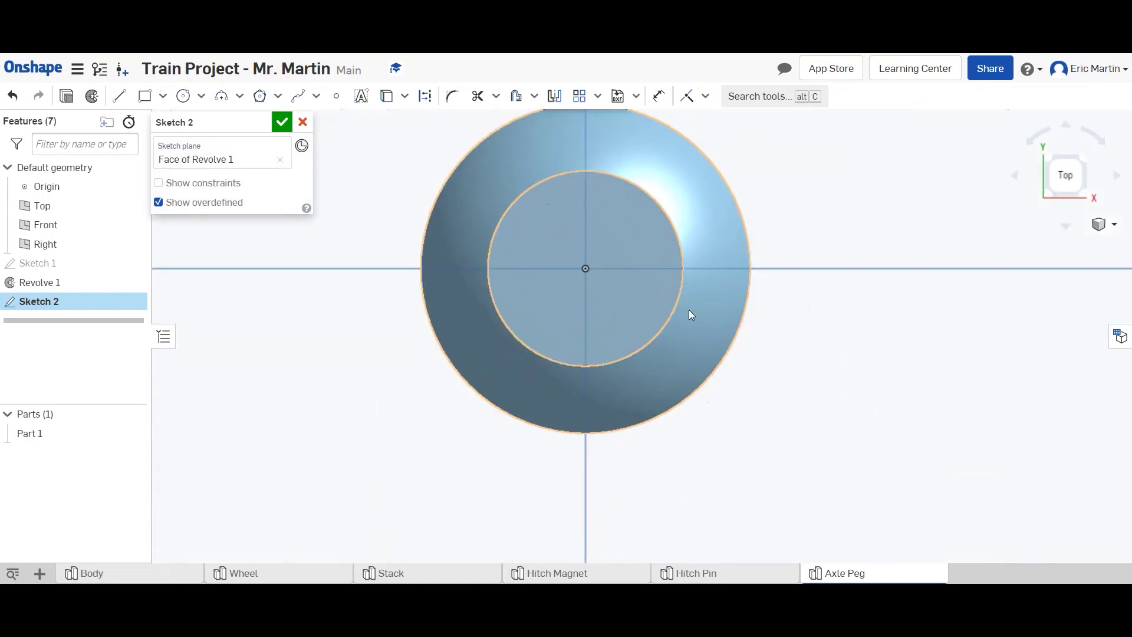
left_click(648, 310)
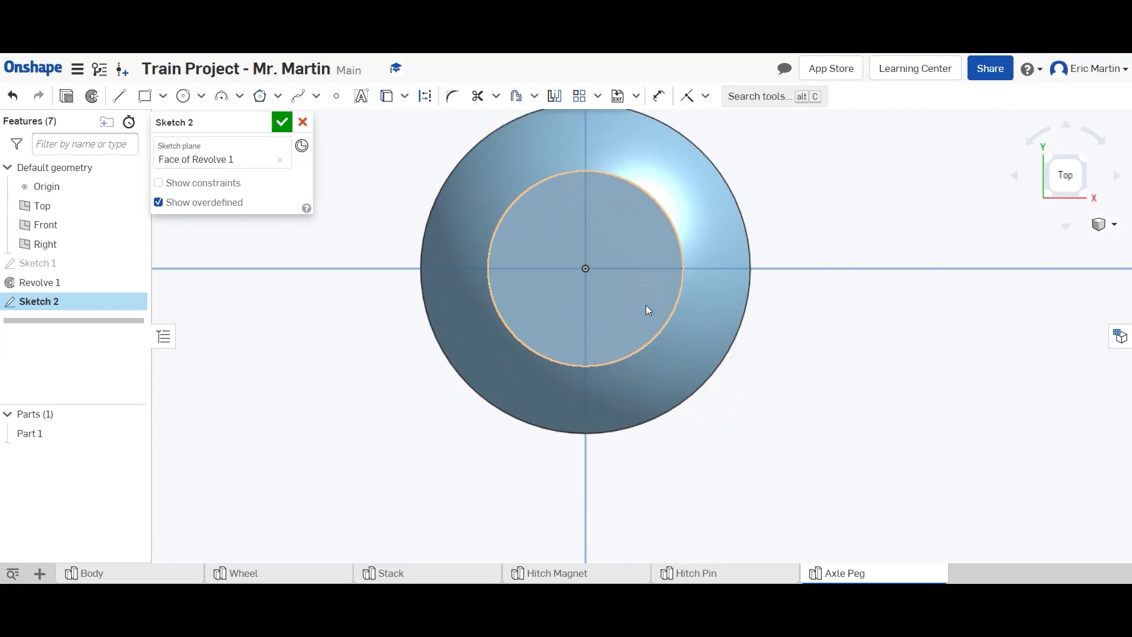
left_click(519, 190)
left_click(367, 139)
Begin an inscribed polygon centred on the origin and adjust it to six sides
left_click(259, 96)
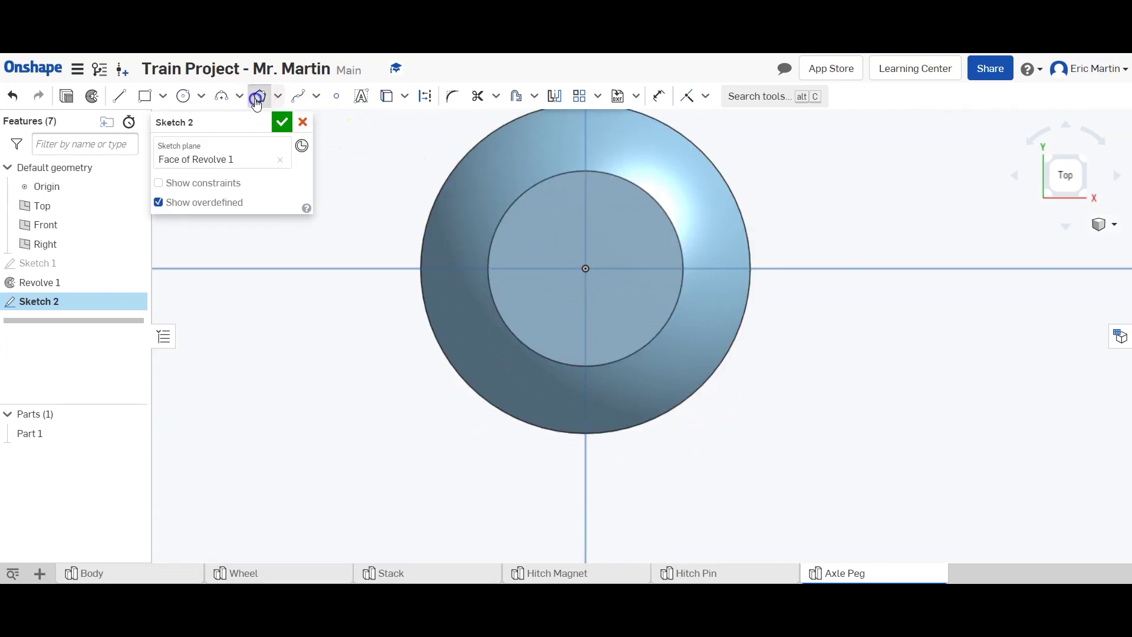
left_click(275, 100)
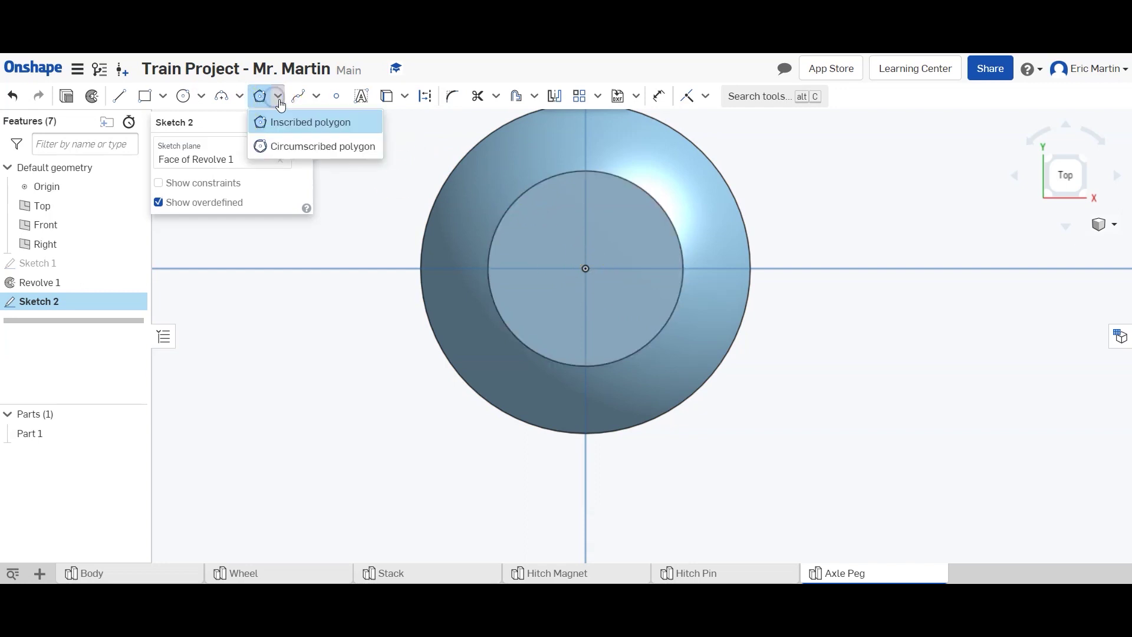
left_click(306, 124)
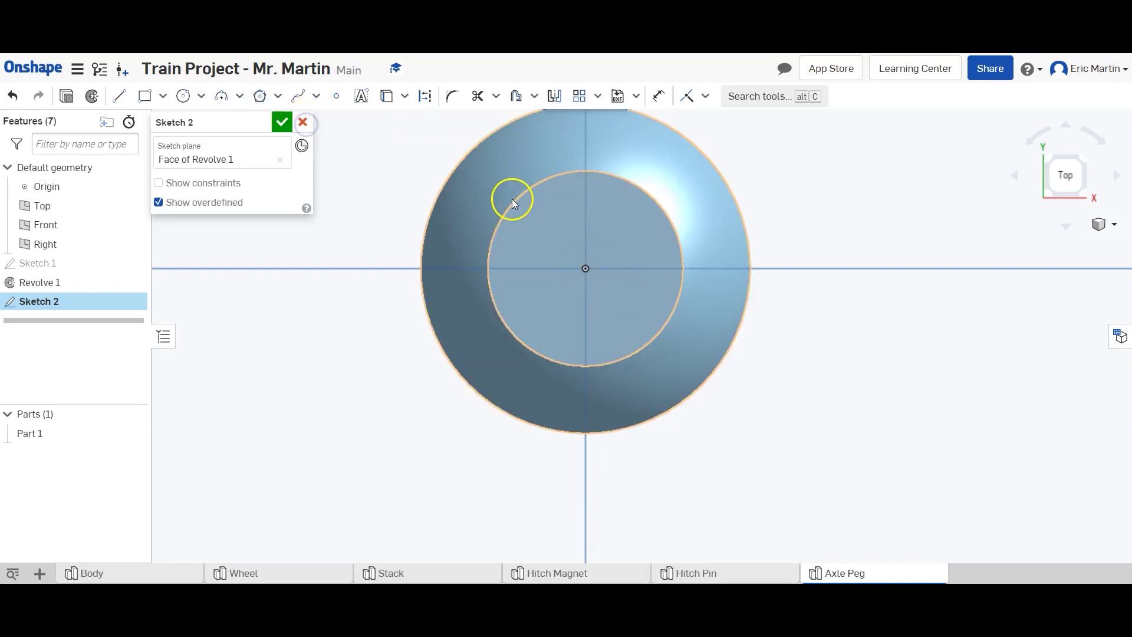
left_click(586, 269)
left_click(303, 122)
left_click(259, 99)
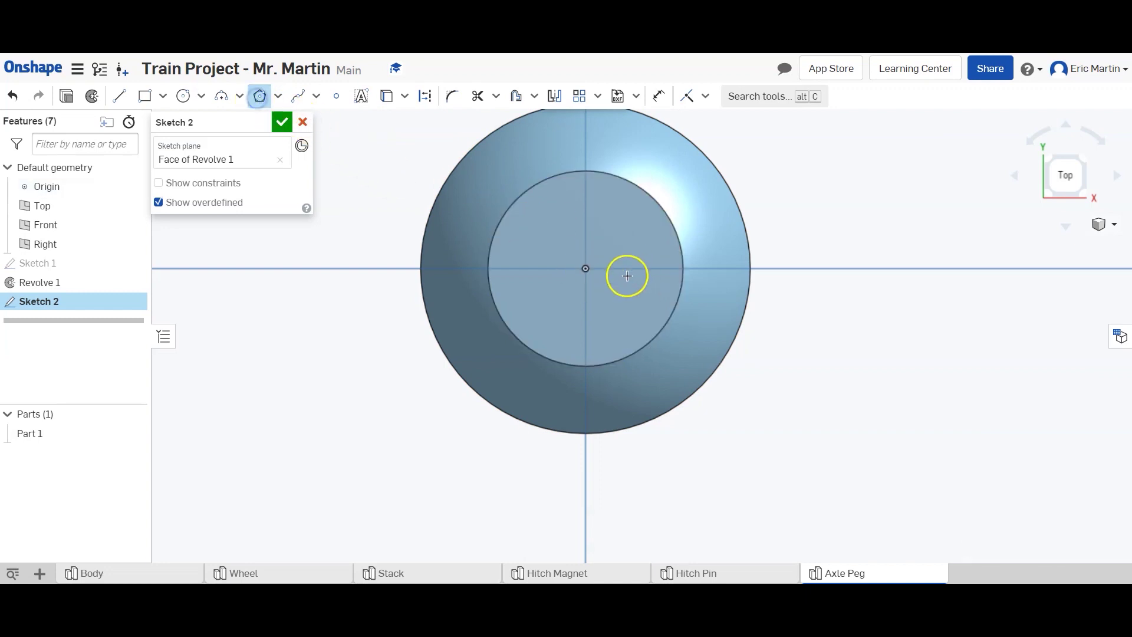
left_click(584, 270)
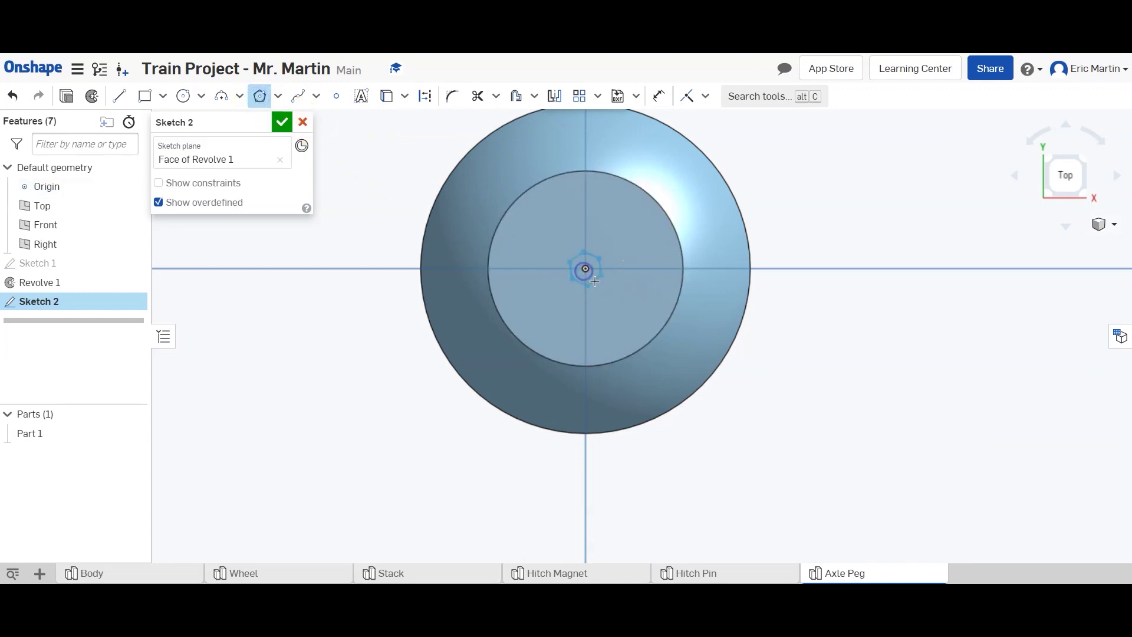
left_click(585, 322)
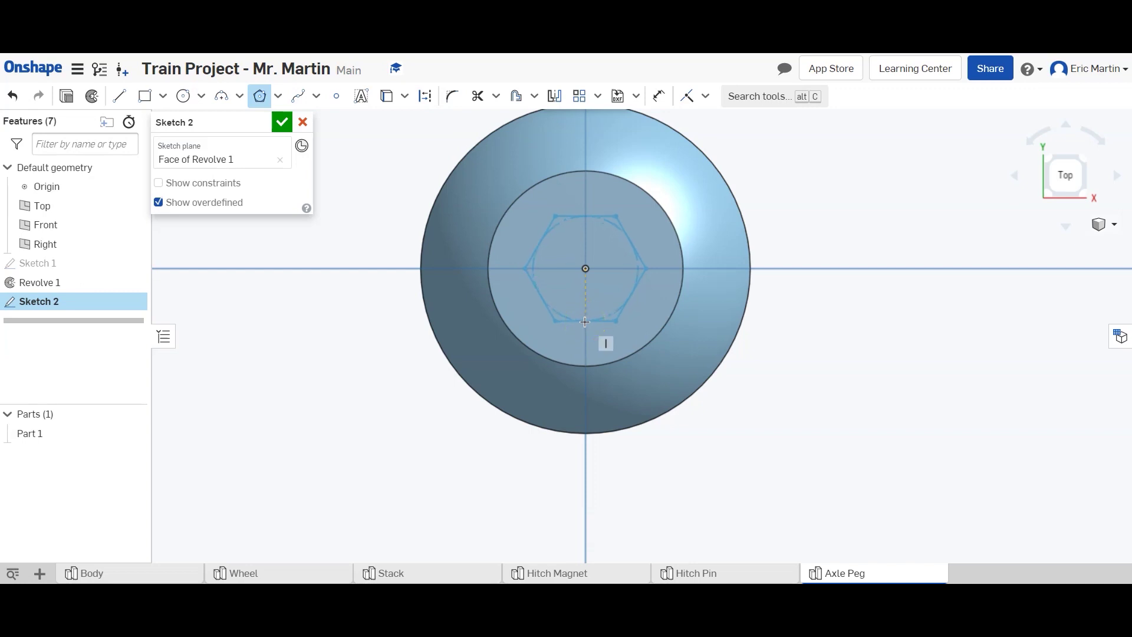
key("Up")
key("Up")
key("Down")
key("Down")
Place the hexagon, set its construction circle diameter to 5/32 (0.156) in, and finish Sketch 2
left_click(597, 320)
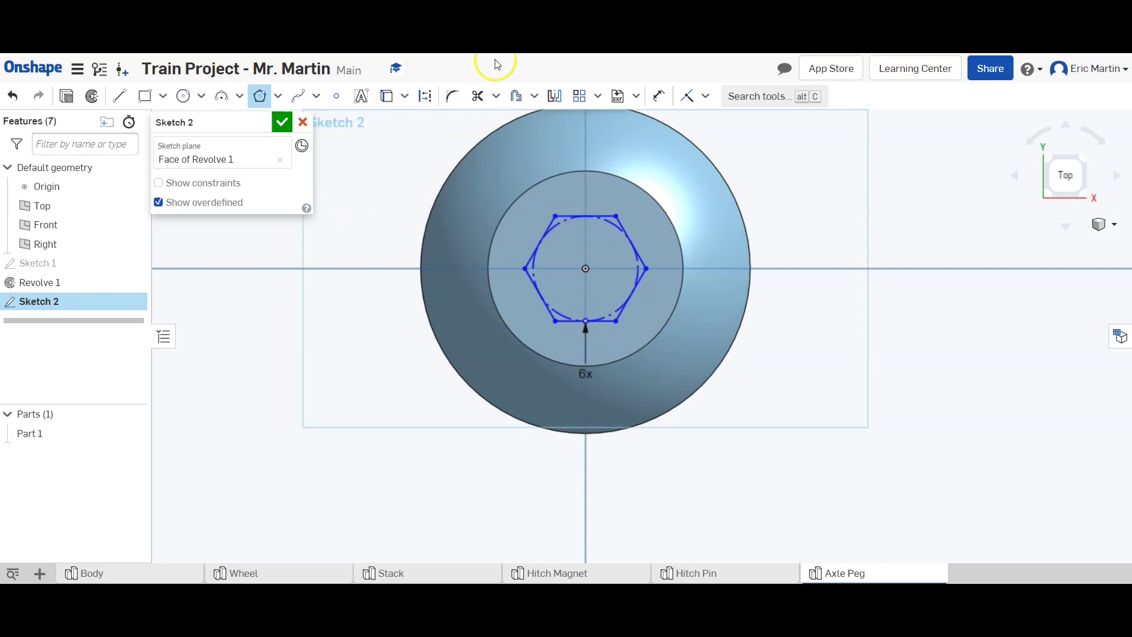
left_click(663, 104)
left_click(626, 233)
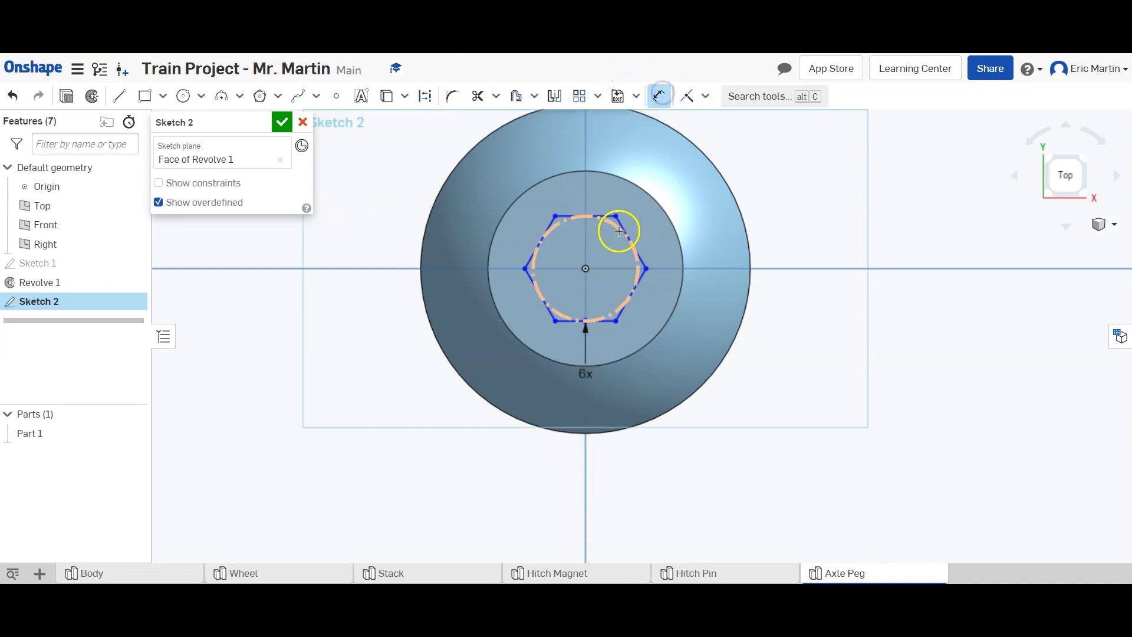
left_click(701, 205)
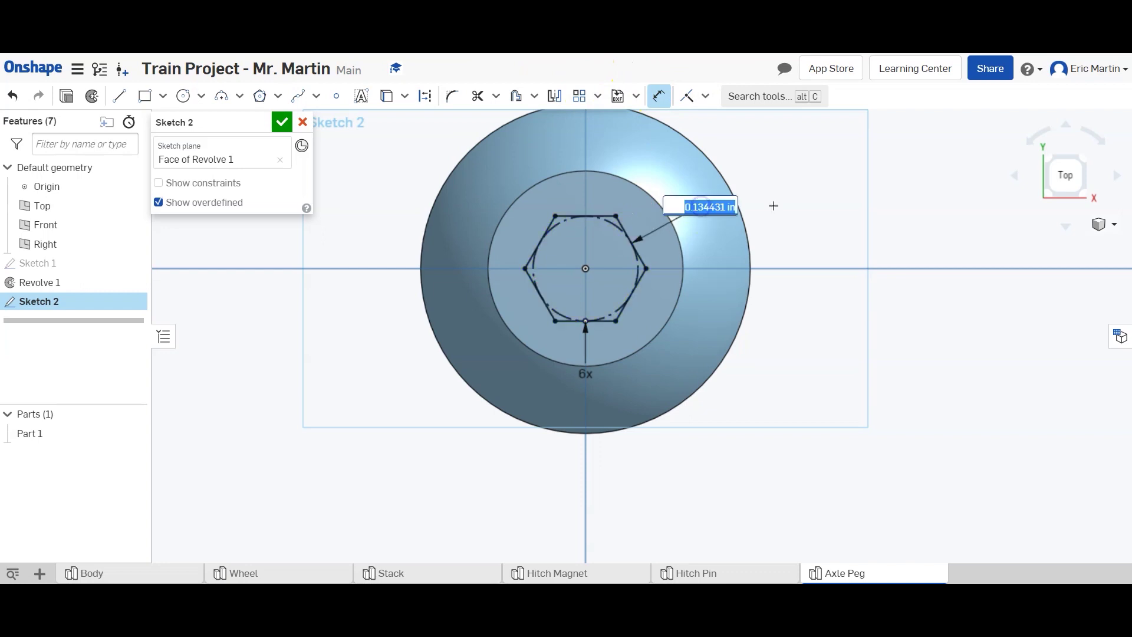
type("5/32")
key("Return")
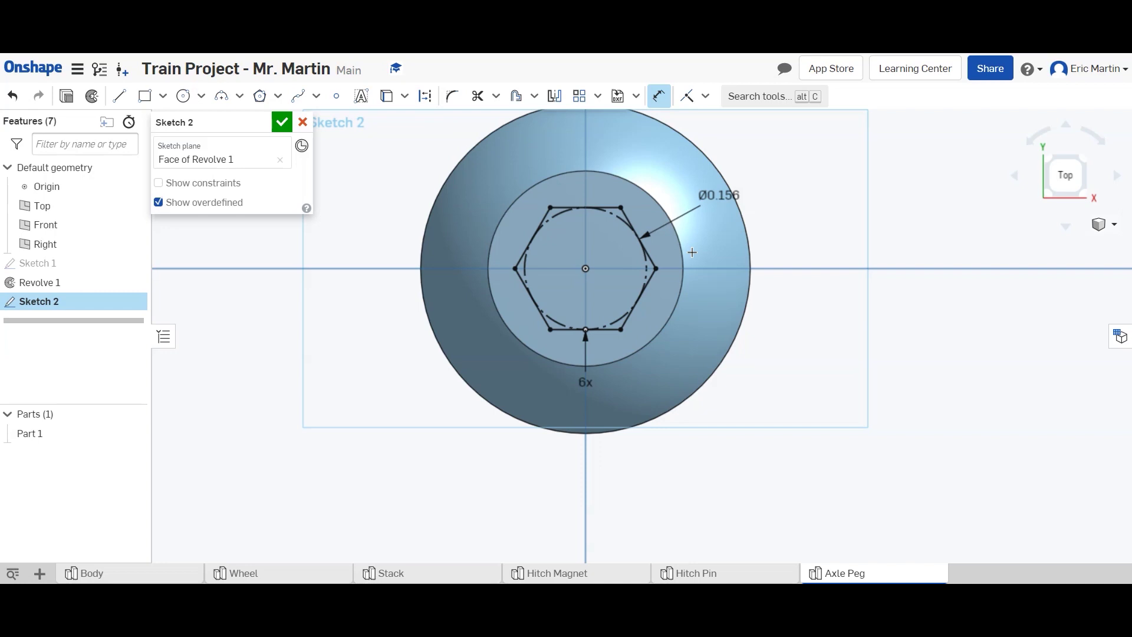
left_click(281, 121)
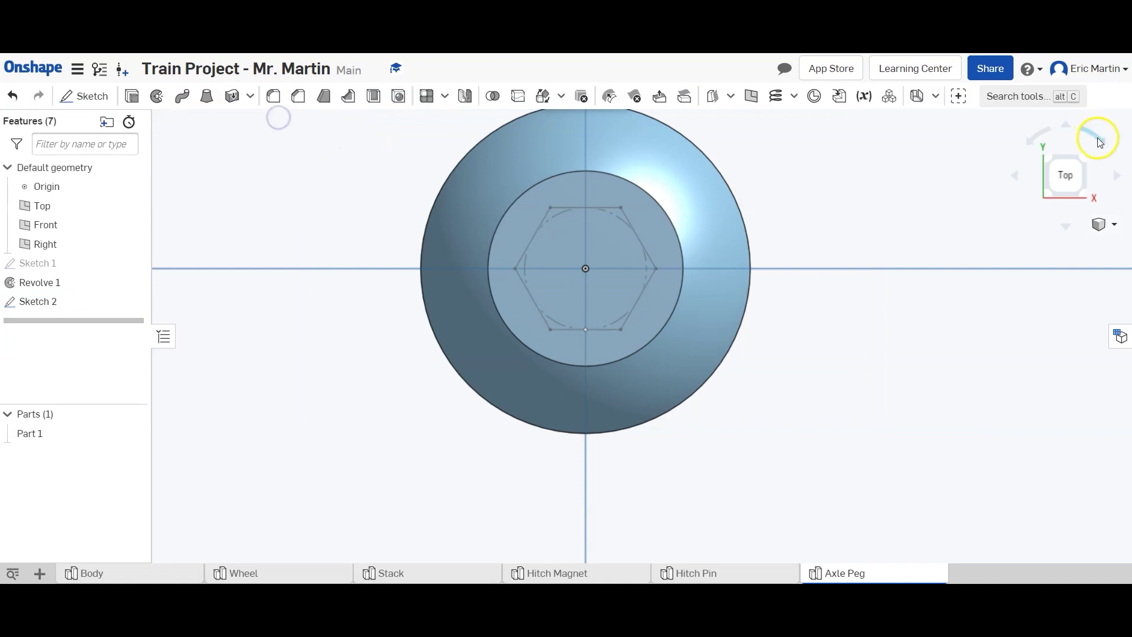
From a front isometric view, extrude-remove the hexagon 0.11 in deep into the head
left_click(1051, 193)
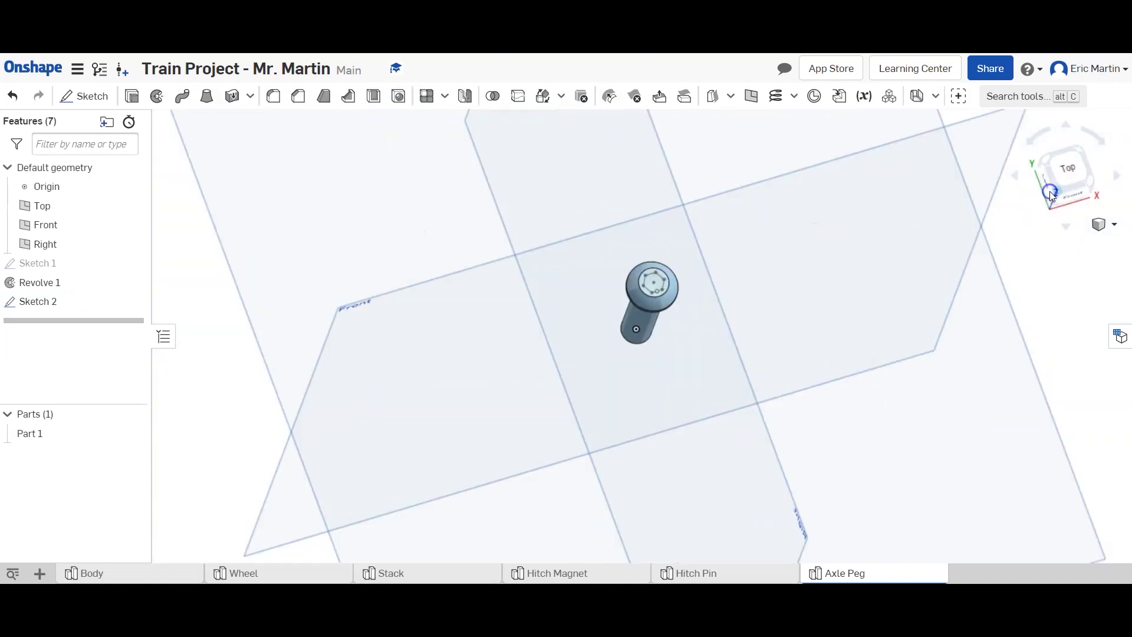
left_click(1042, 168)
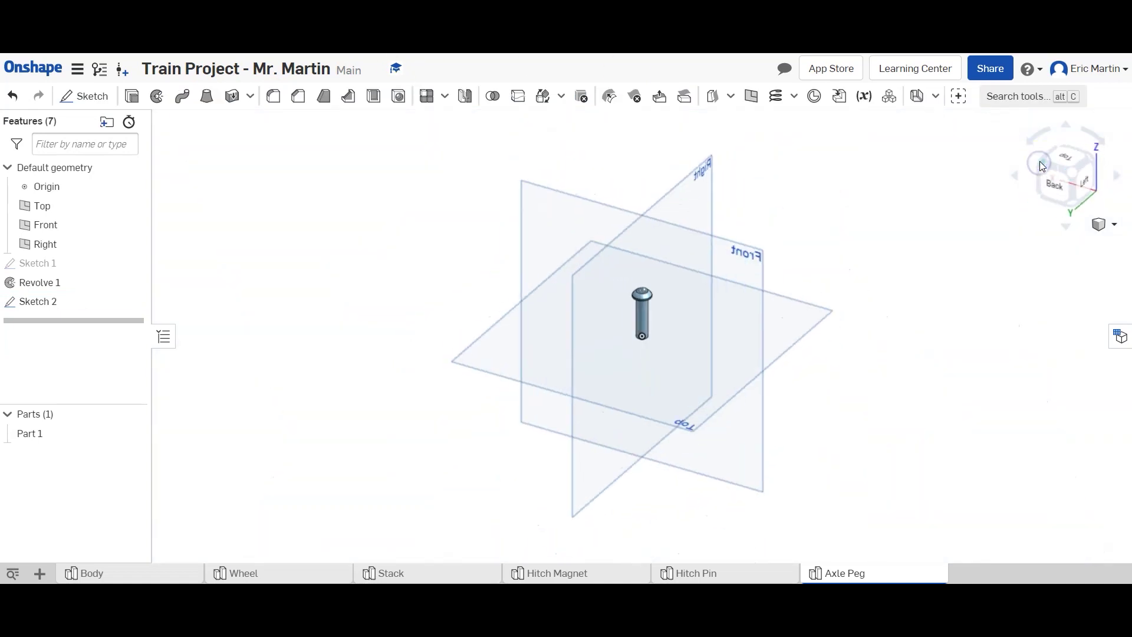
left_click(1043, 167)
left_click(1041, 162)
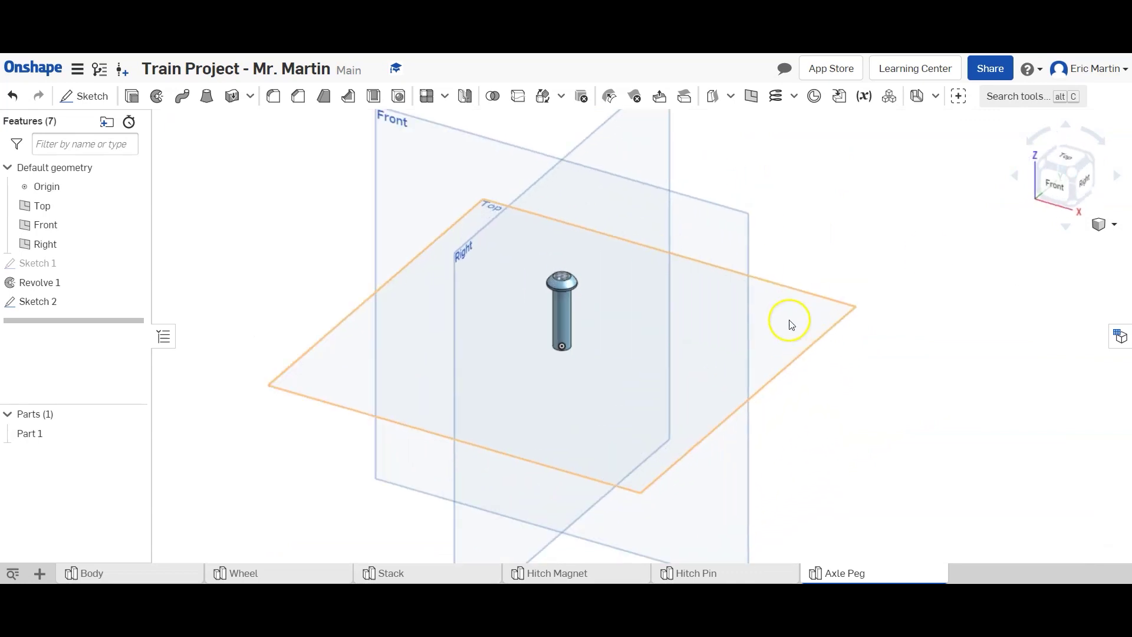
scroll(498, 276, "up", 5)
left_click(140, 95)
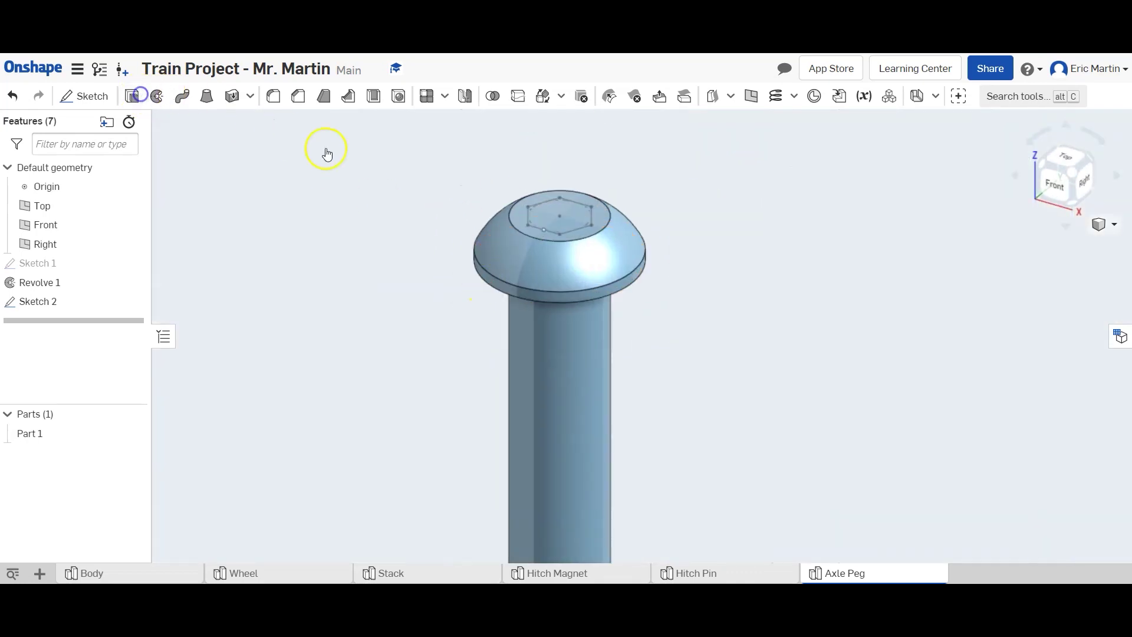
left_click(561, 216)
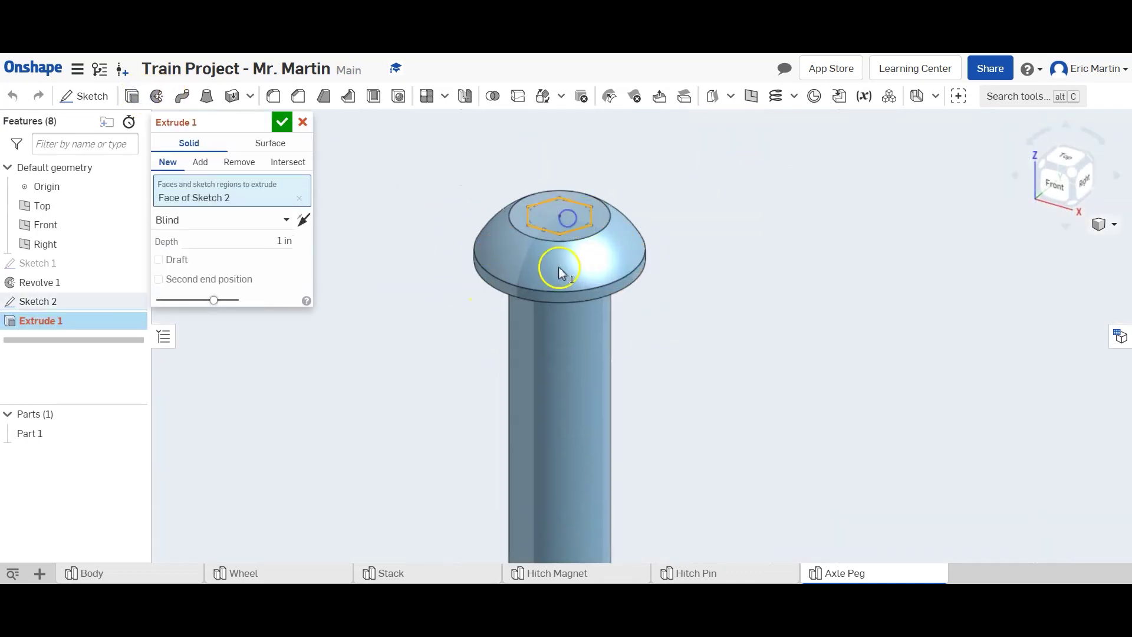
left_click(227, 155)
left_click(254, 239)
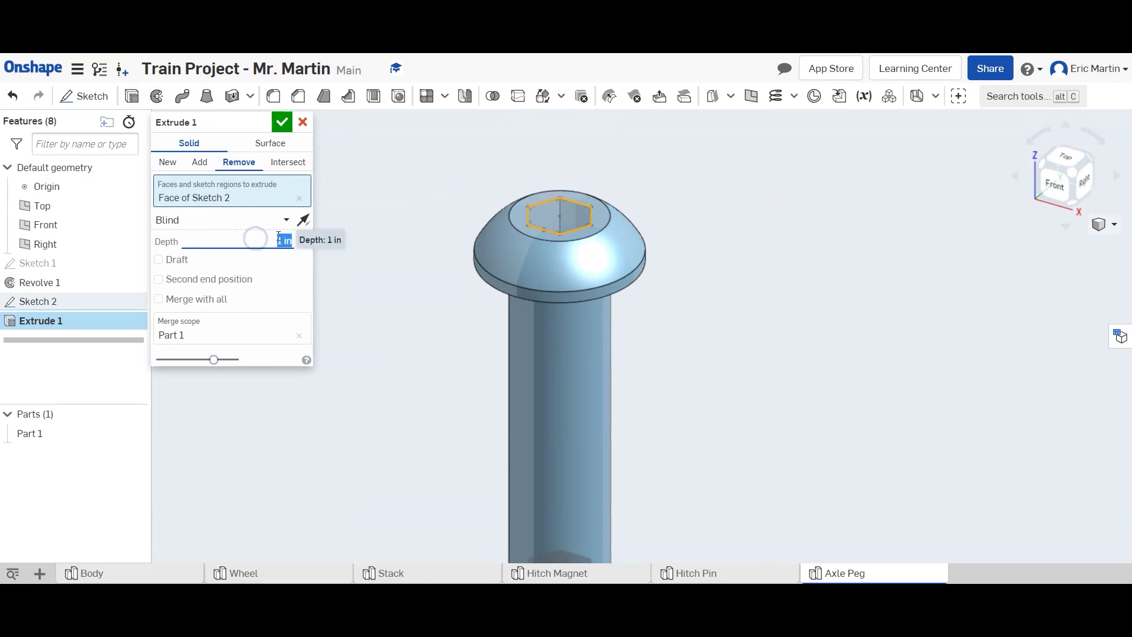
type(".1")
type("11")
key("Return")
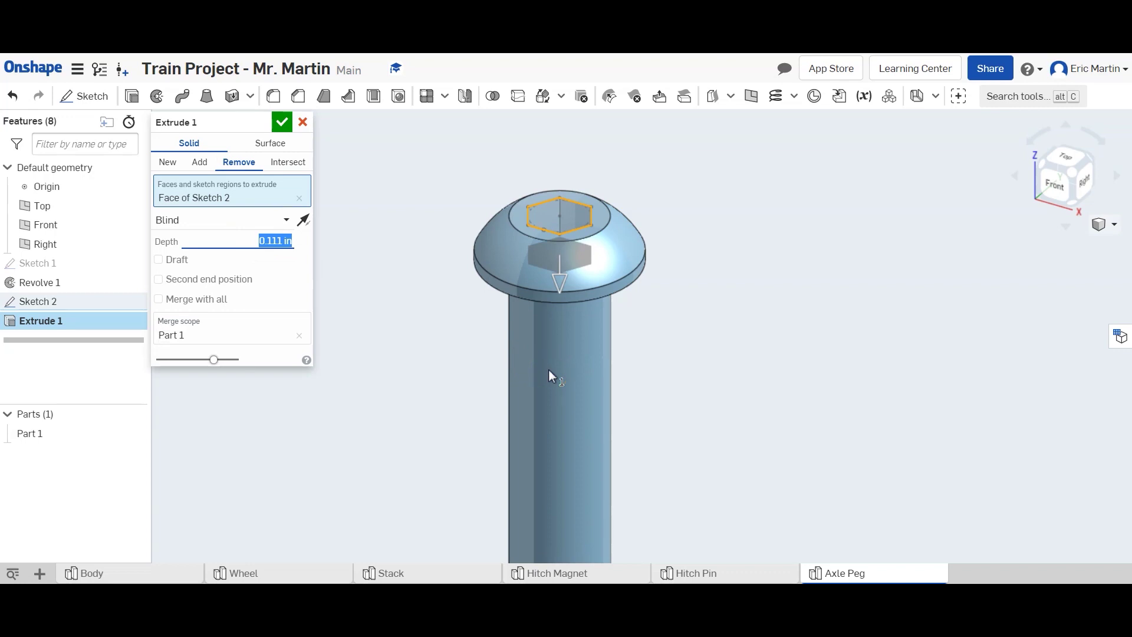
Confirm the hex socket cut and bring the shaft's bottom into view
left_click(282, 122)
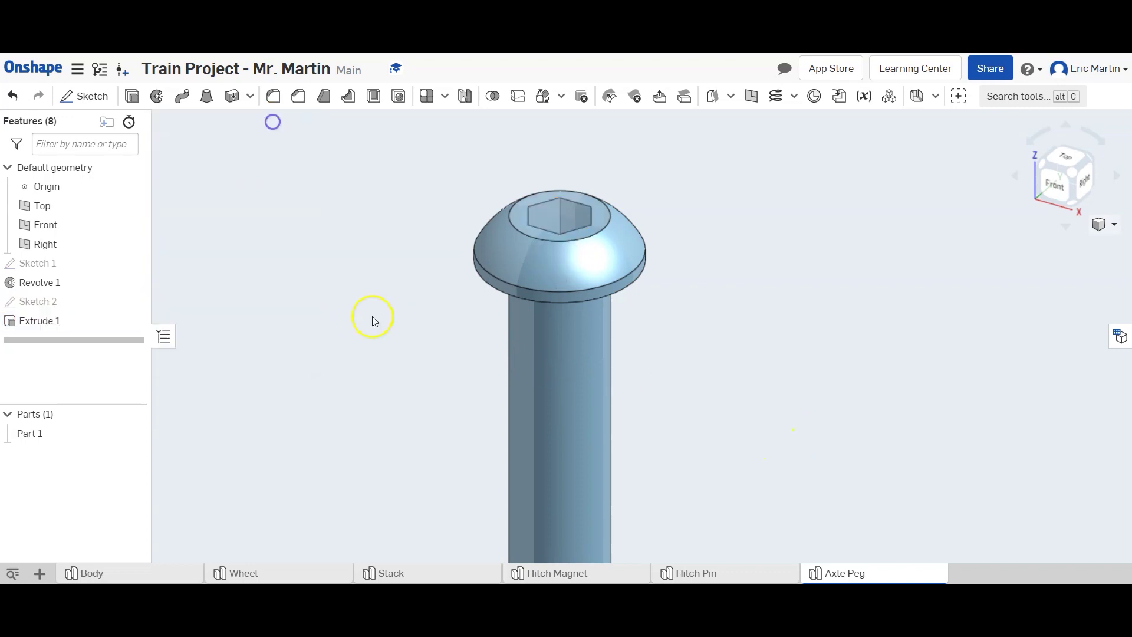
middle_click_drag(374, 319, 561, 175)
scroll(632, 400, "up", 3)
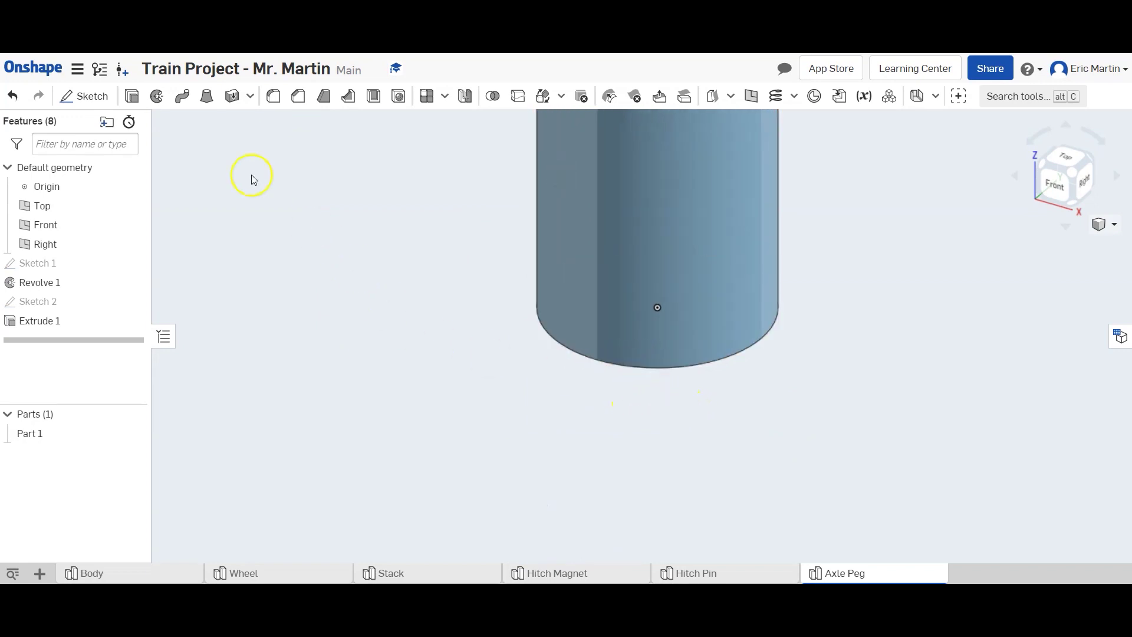
Chamfer the shaft's bottom edge with a distance-and-angle chamfer of 0.03 in at 45°
left_click(298, 96)
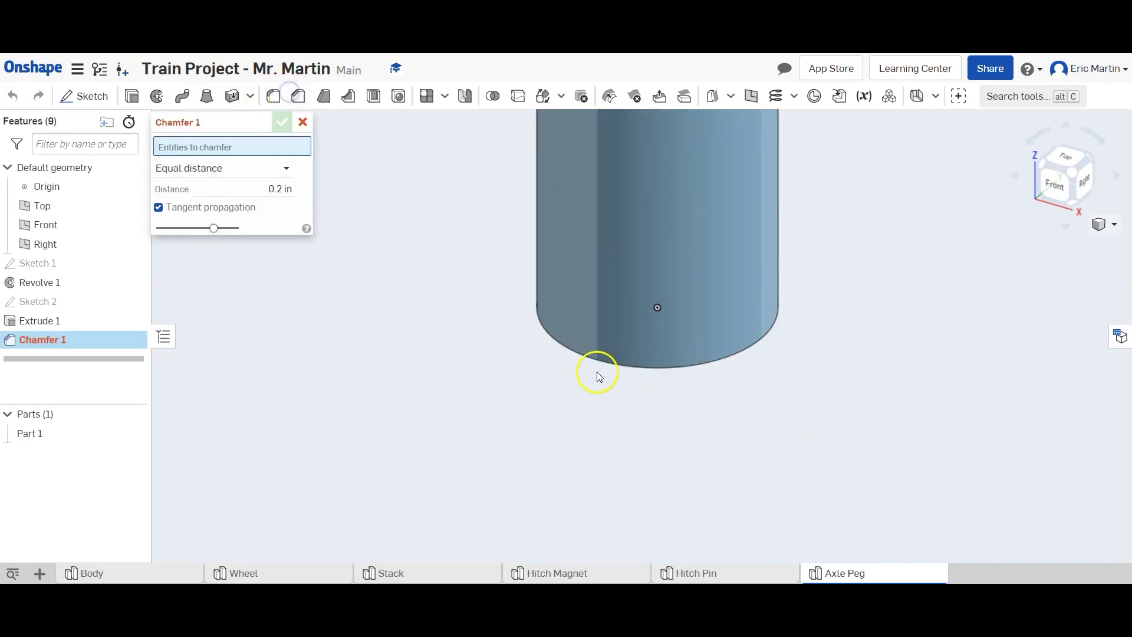
left_click(246, 170)
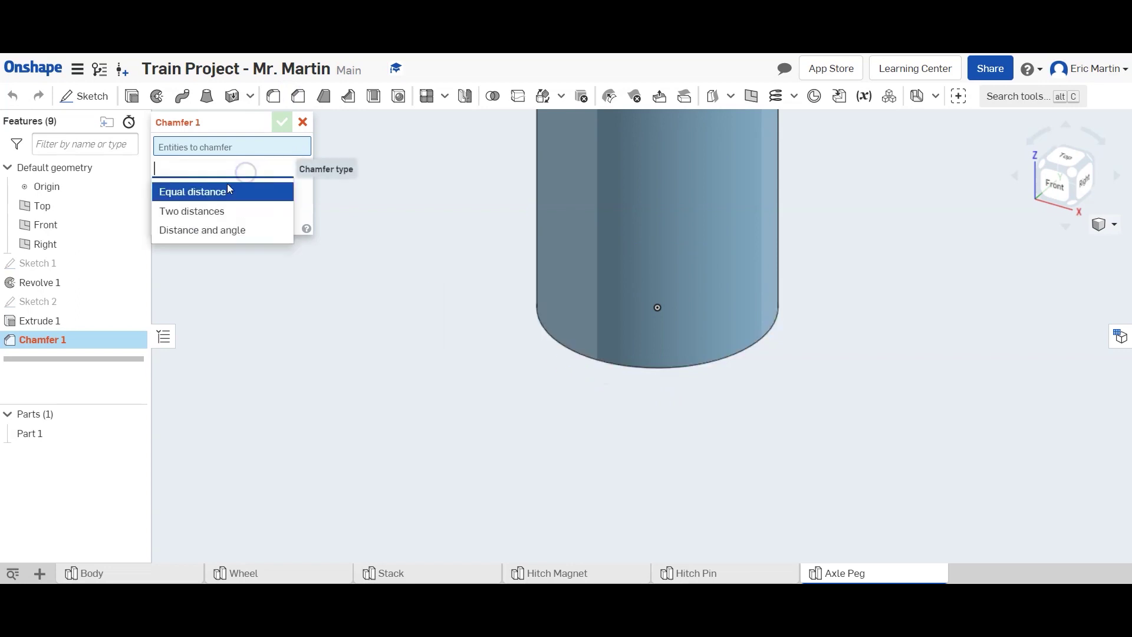
left_click(201, 231)
left_click(557, 338)
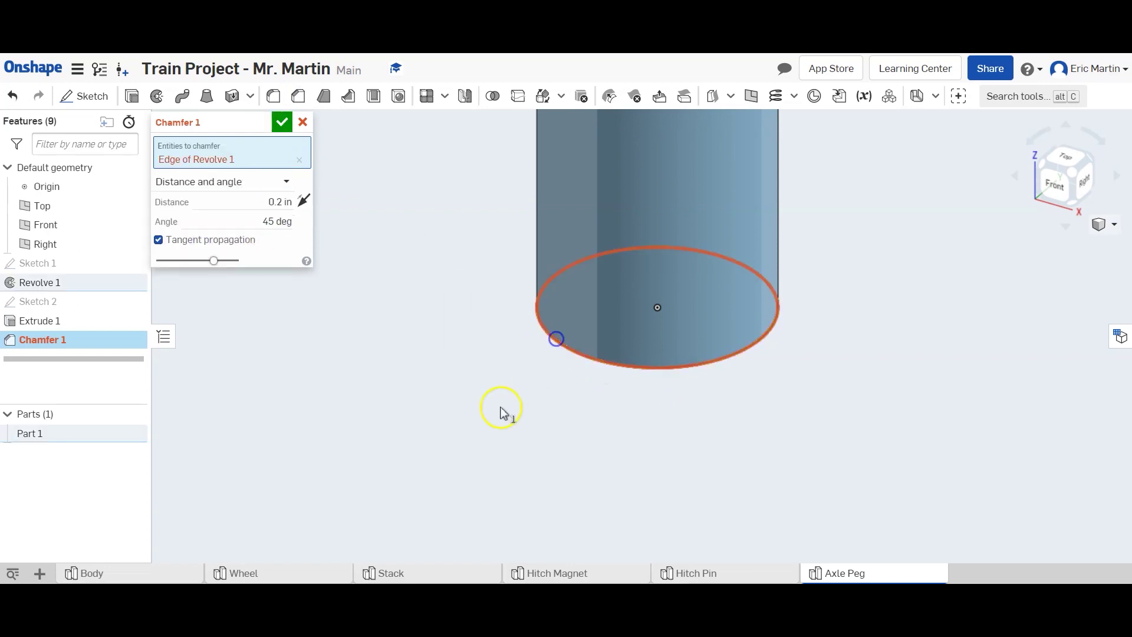
left_click(253, 201)
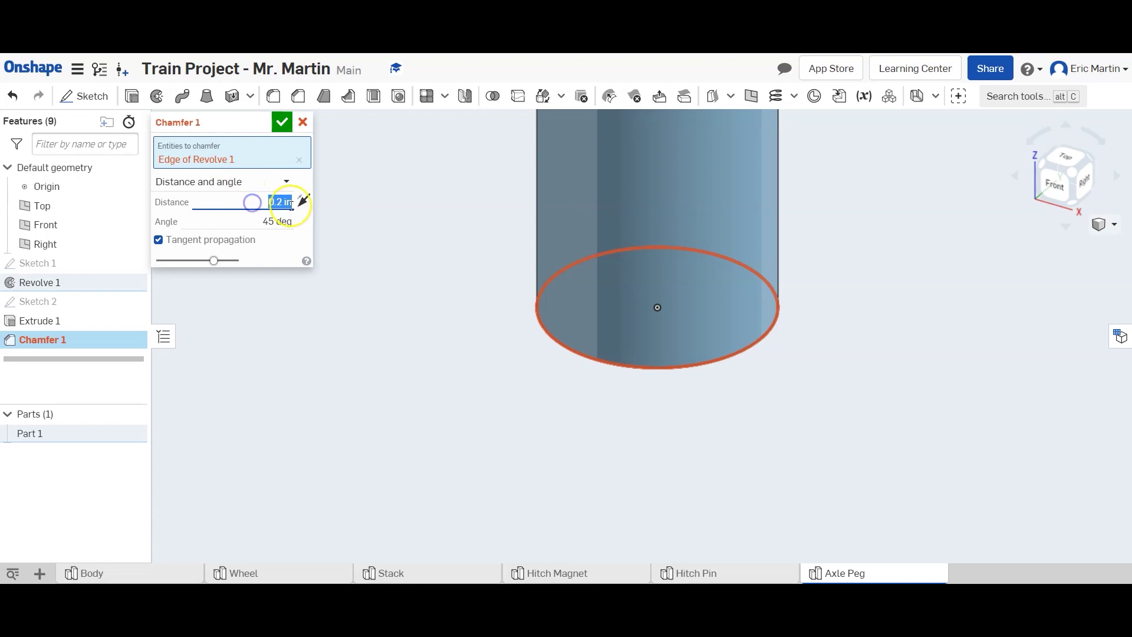
type(".03")
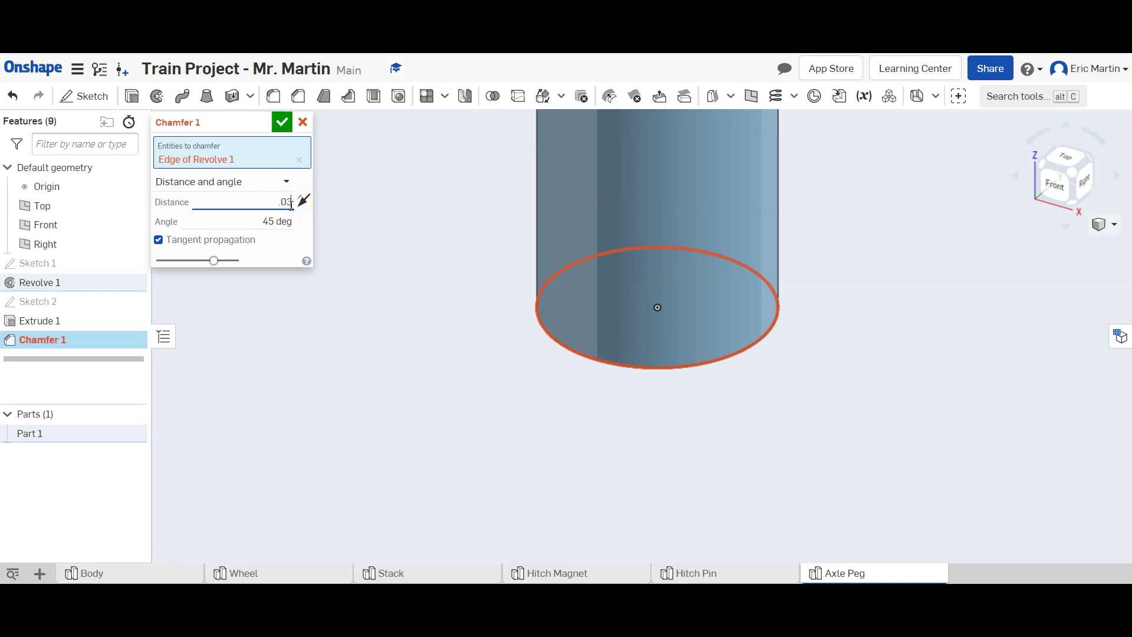
key("Return")
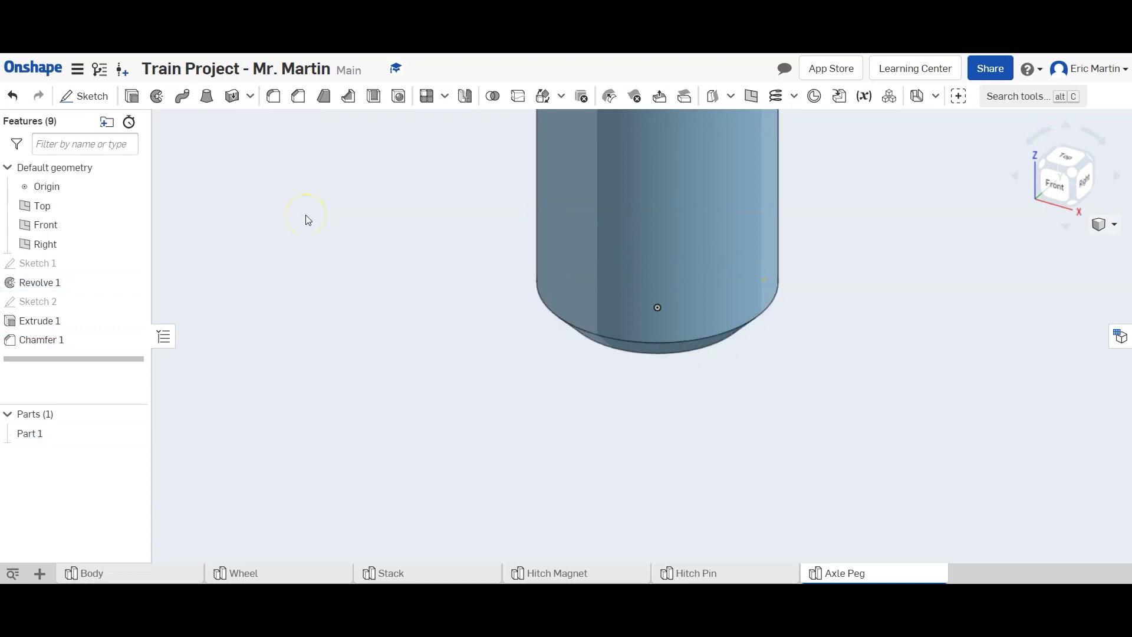
Return to an isometric view and hide all reference planes
scroll(562, 486, "down", 3)
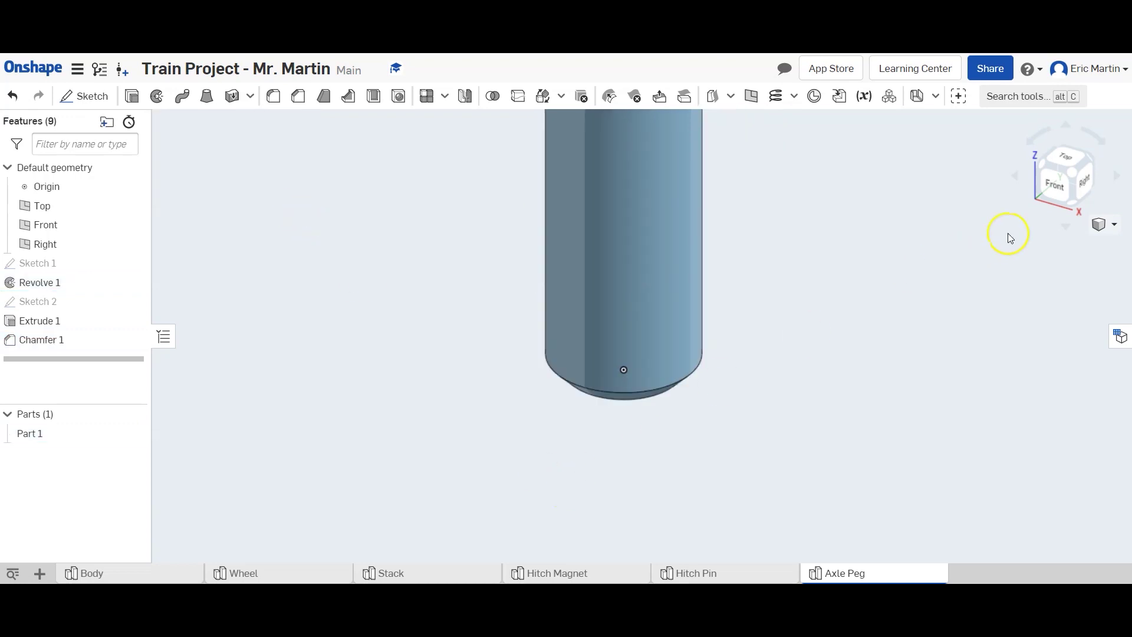
left_click(1070, 177)
scroll(687, 336, "down", 2)
scroll(591, 331, "up", 5)
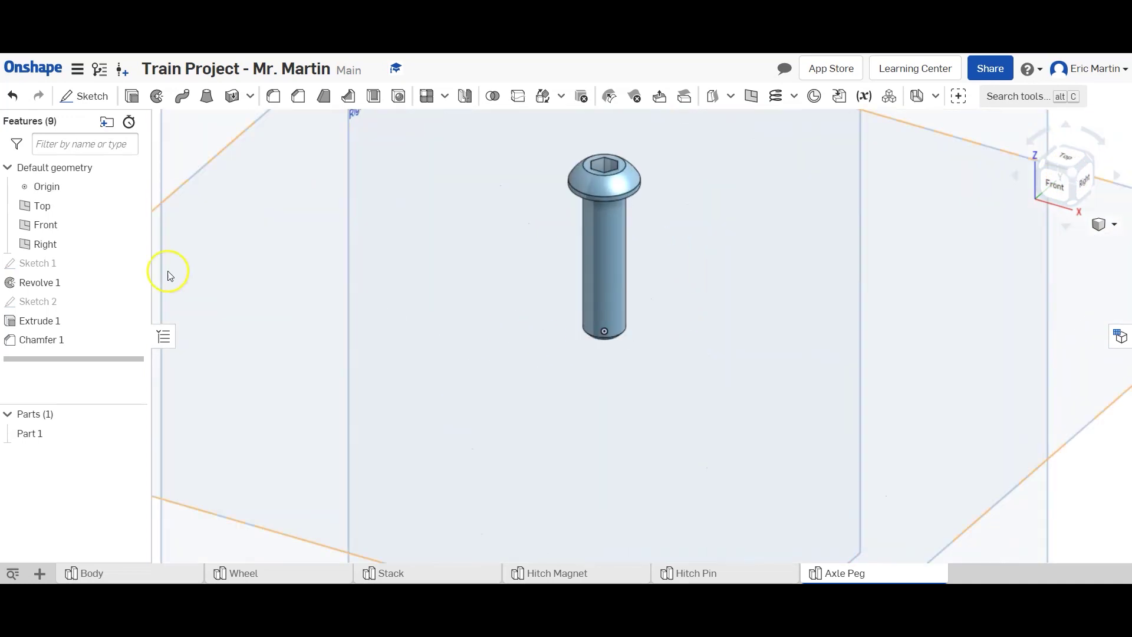
right_click(512, 274)
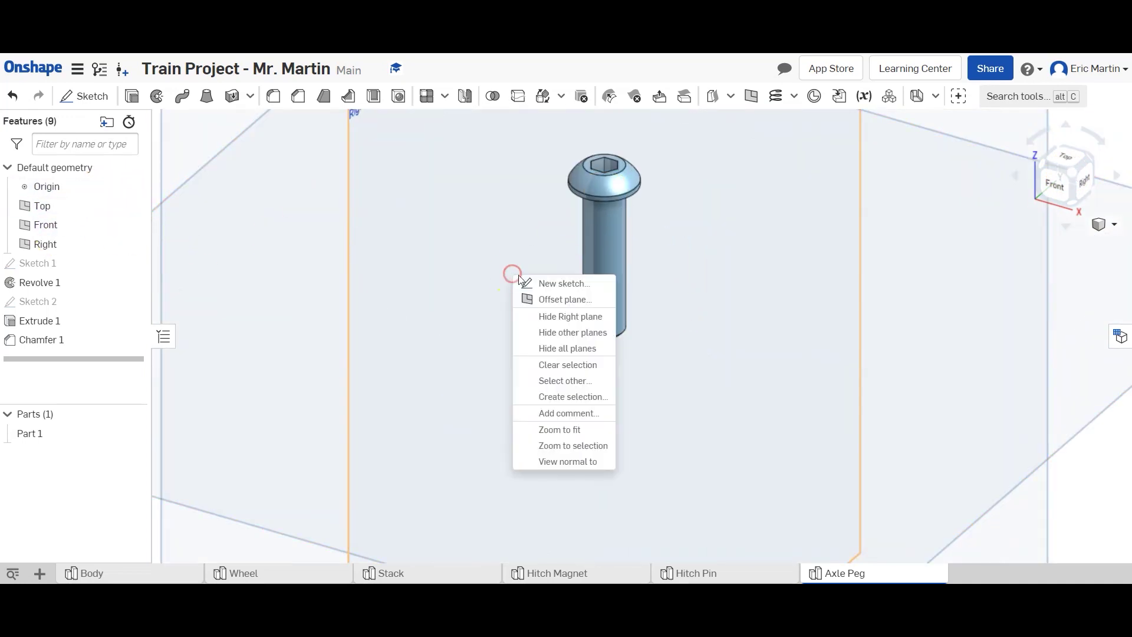
left_click(559, 353)
Assign PLA material to Part 1
scroll(564, 384, "up", 3)
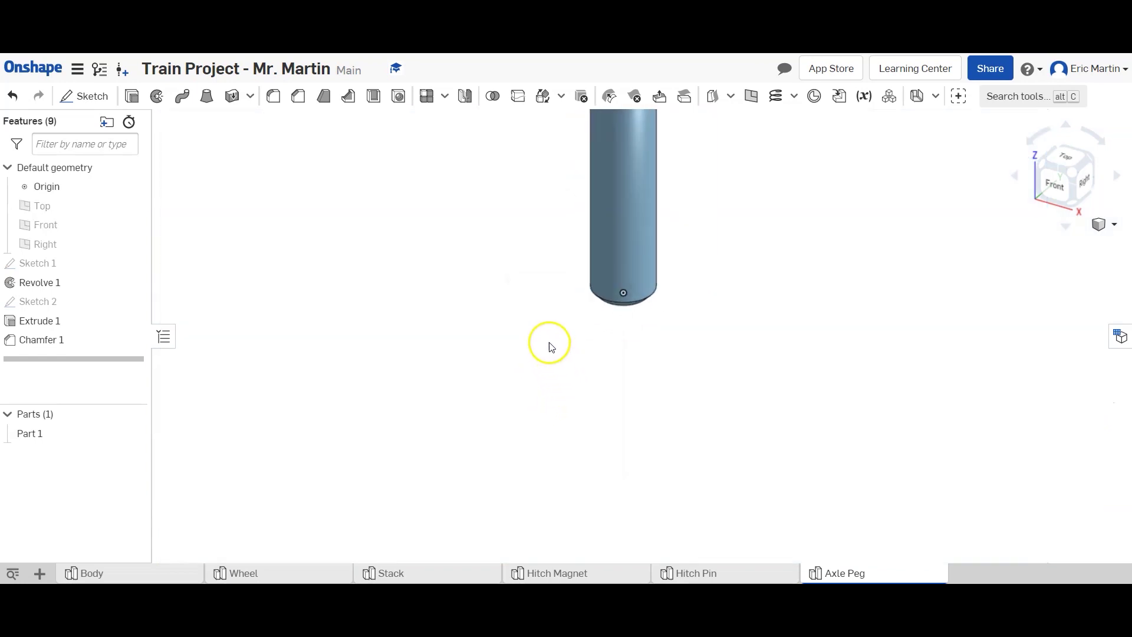
scroll(545, 327, "down", 3)
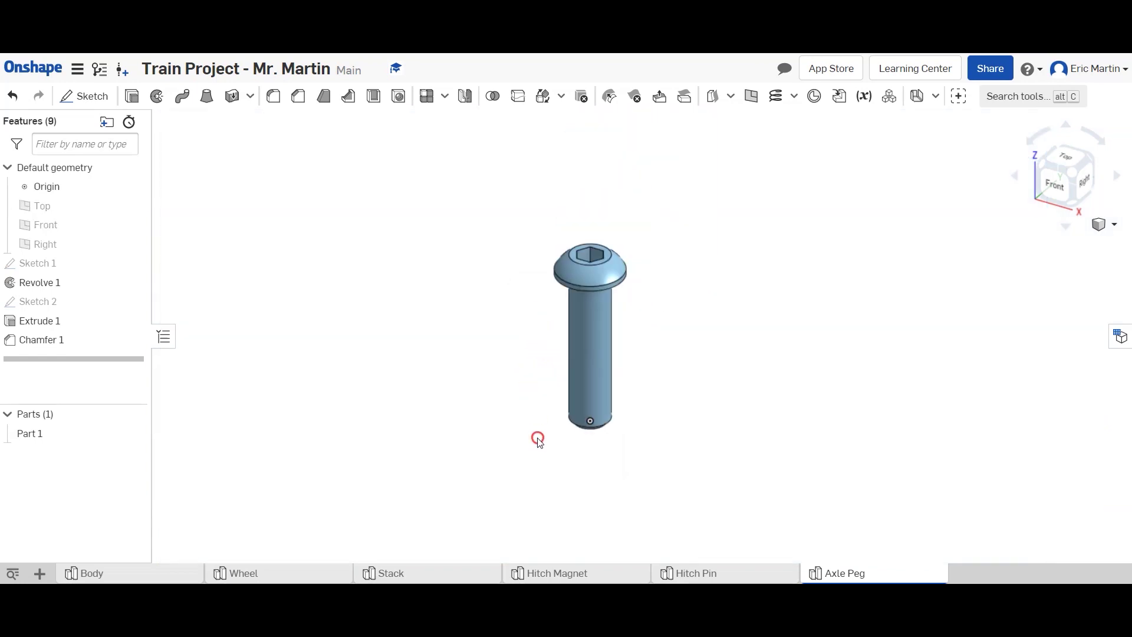
left_click(56, 435)
right_click(104, 437)
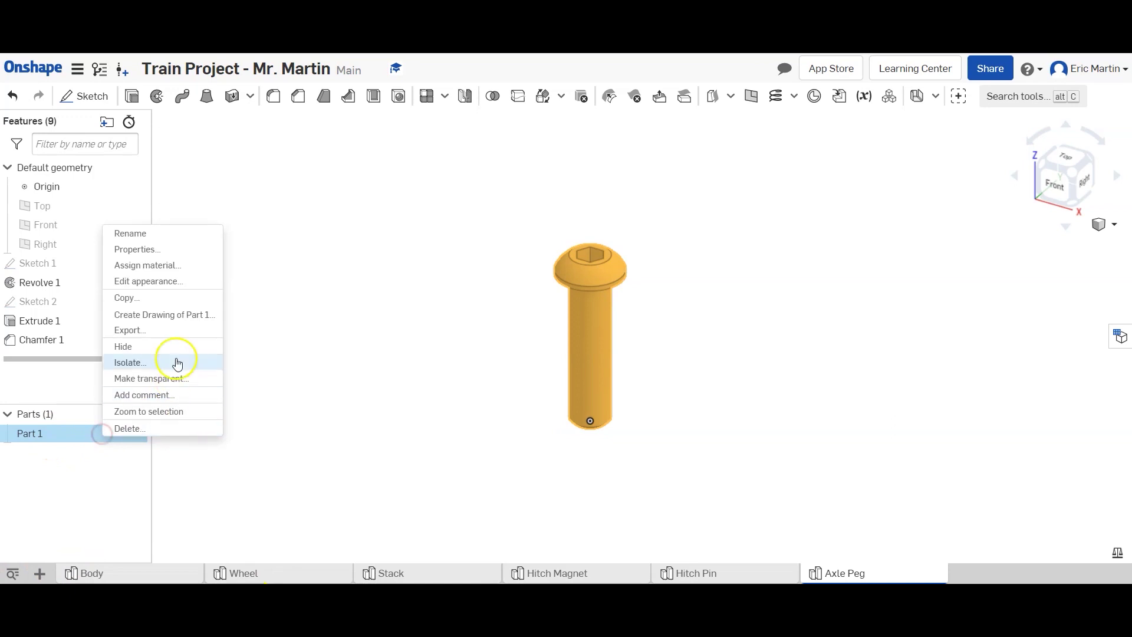
left_click(186, 268)
left_click(352, 477)
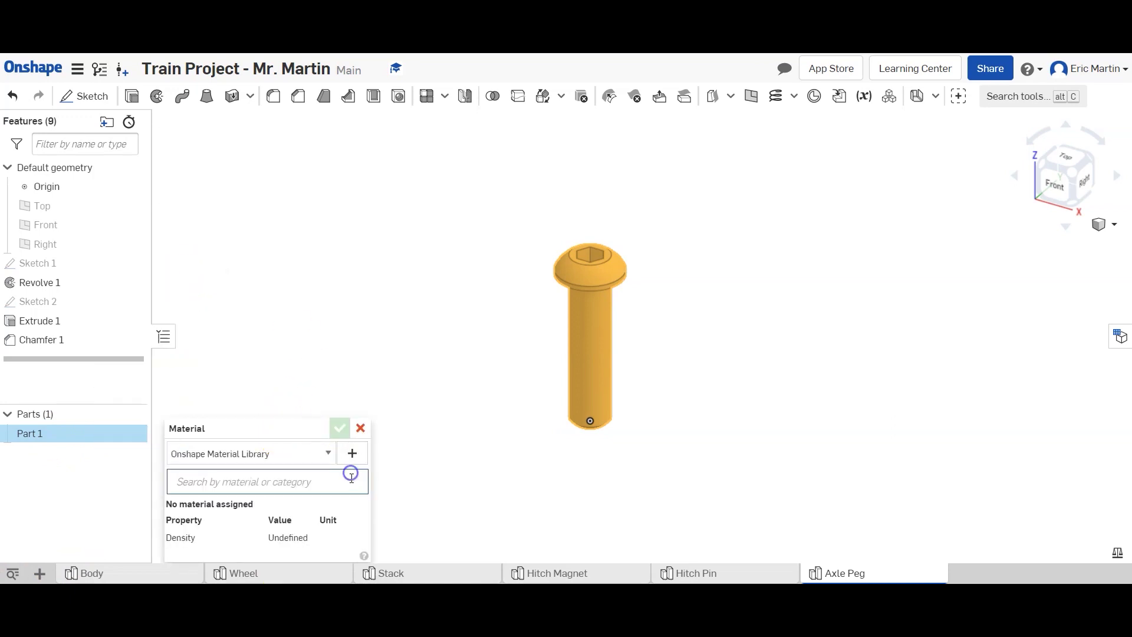
left_click_drag(362, 335, 360, 425)
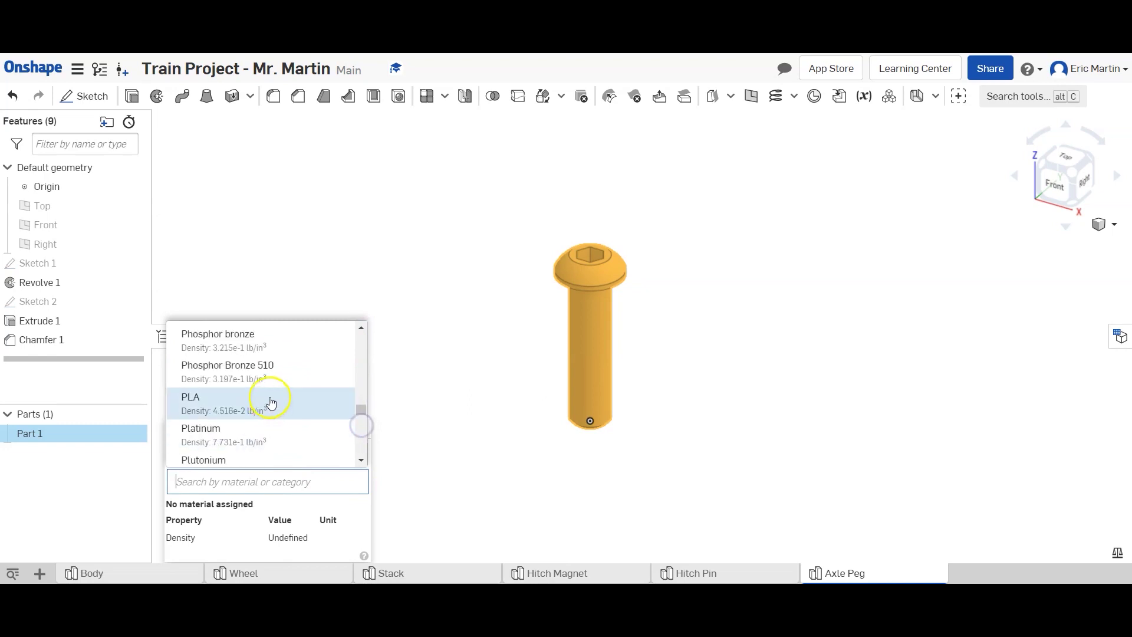
left_click(271, 397)
left_click(336, 425)
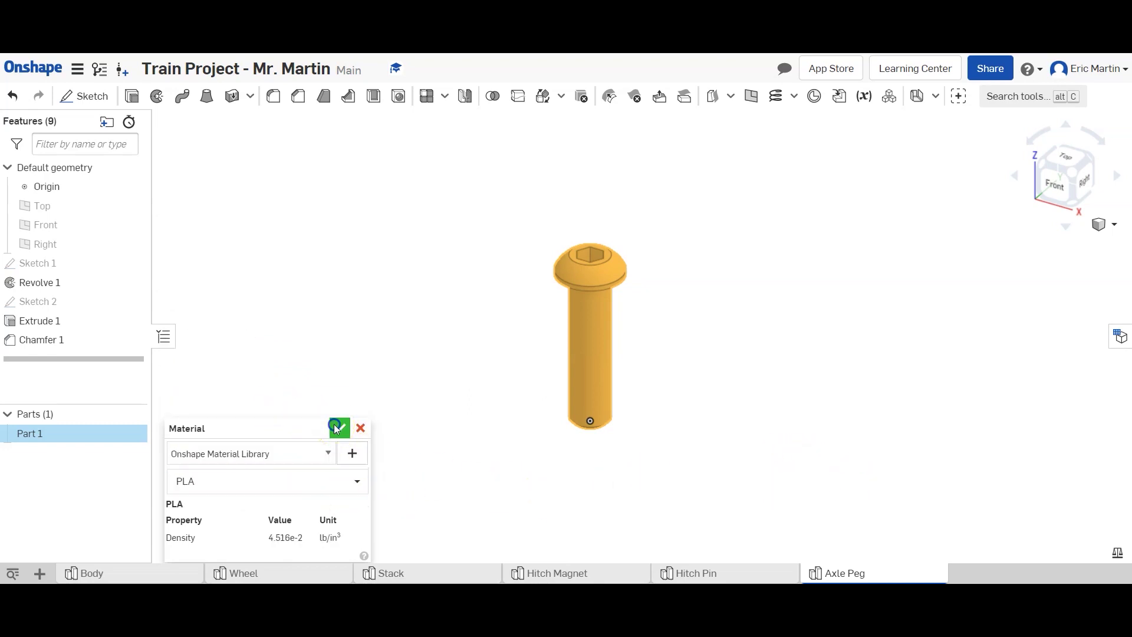
left_click(1118, 552)
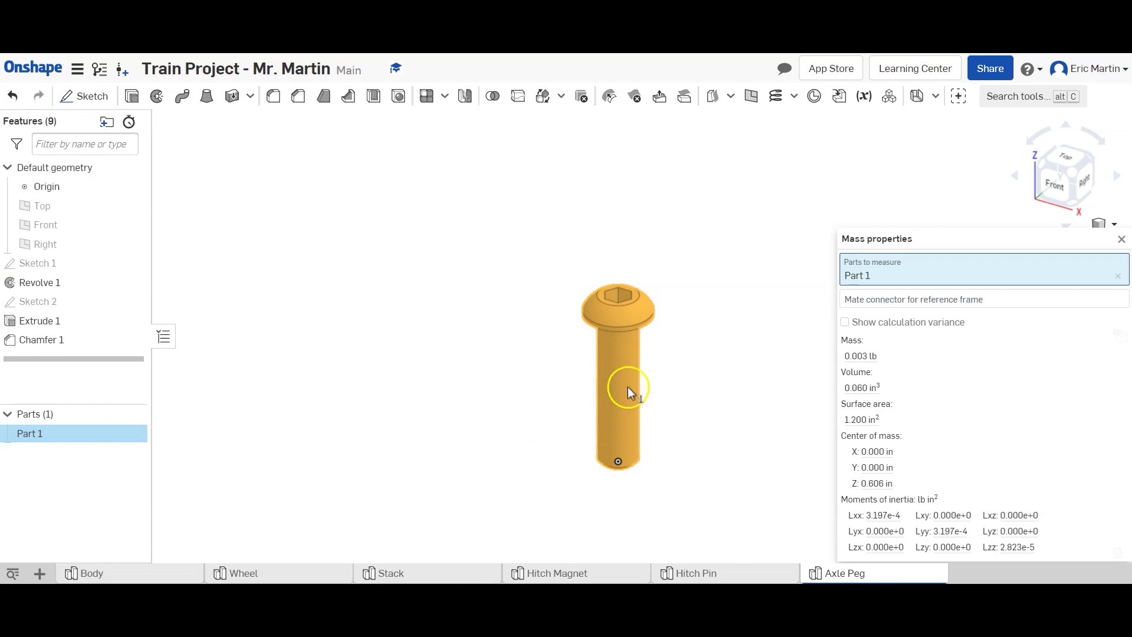
Pan the view to inspect the finished peg alongside its 0.003 lb, 0.060 in³ mass properties
middle_click_drag(710, 374, 771, 417)
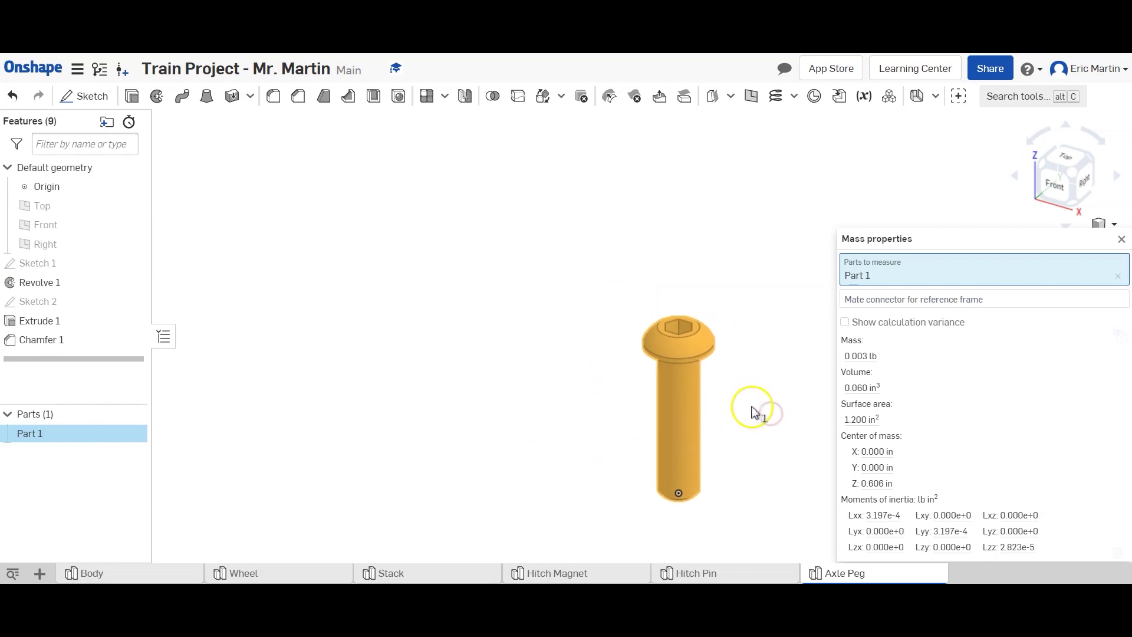